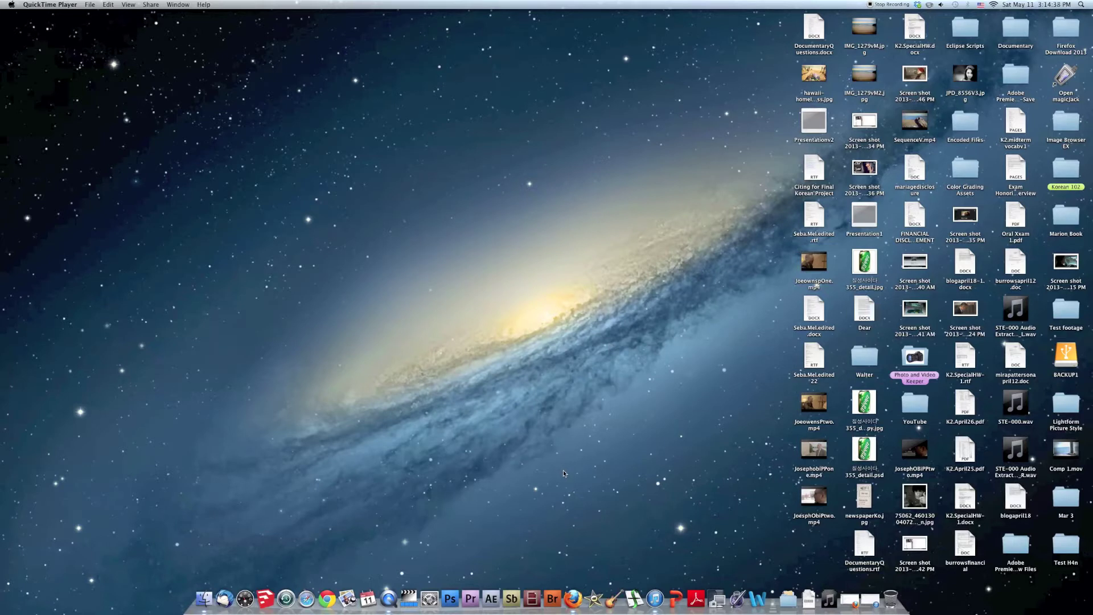
- Open Documentary > Apr 29 "3interviews" in Finder and launch MPEG Streamclip
left_click(1012, 31)
double_click(1011, 31)
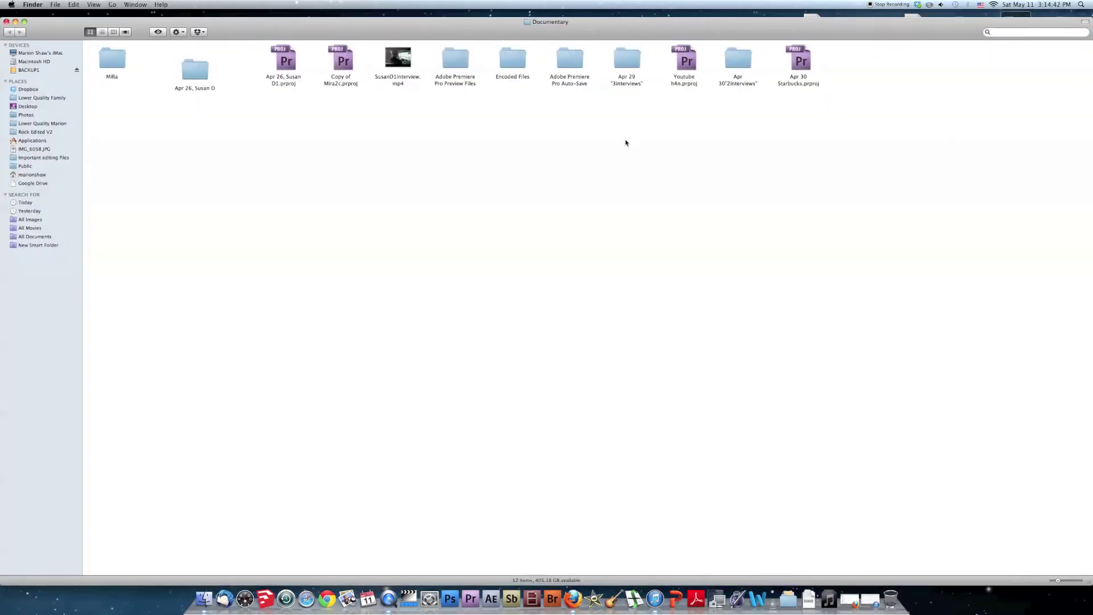
double_click(628, 59)
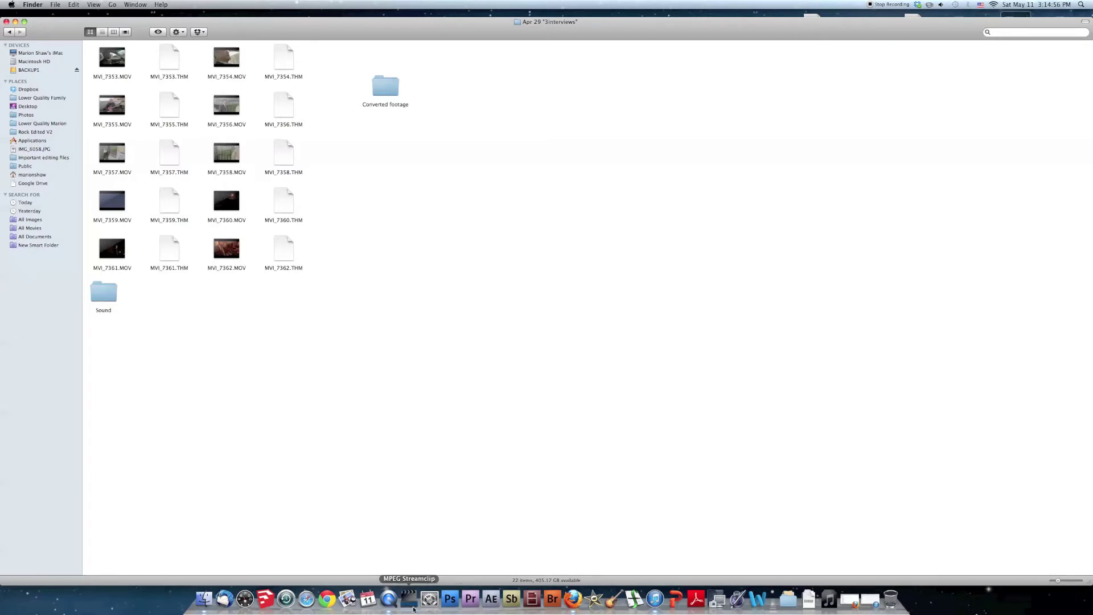
left_click(409, 600)
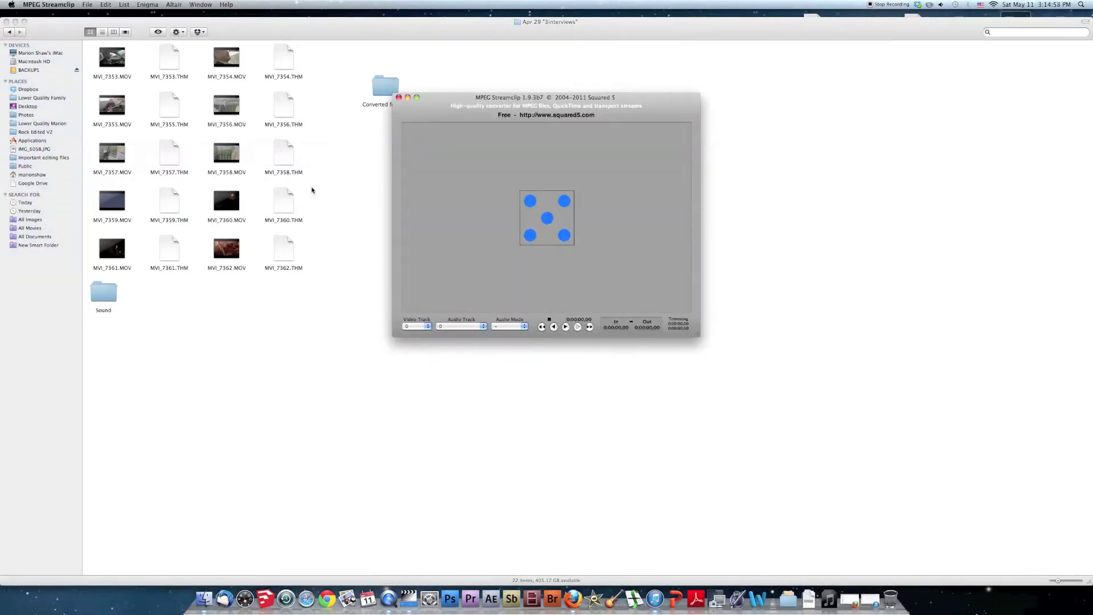
- Open MPEG Streamclip's Batch List from the List menu alongside the interview clip folder
left_click(106, 5)
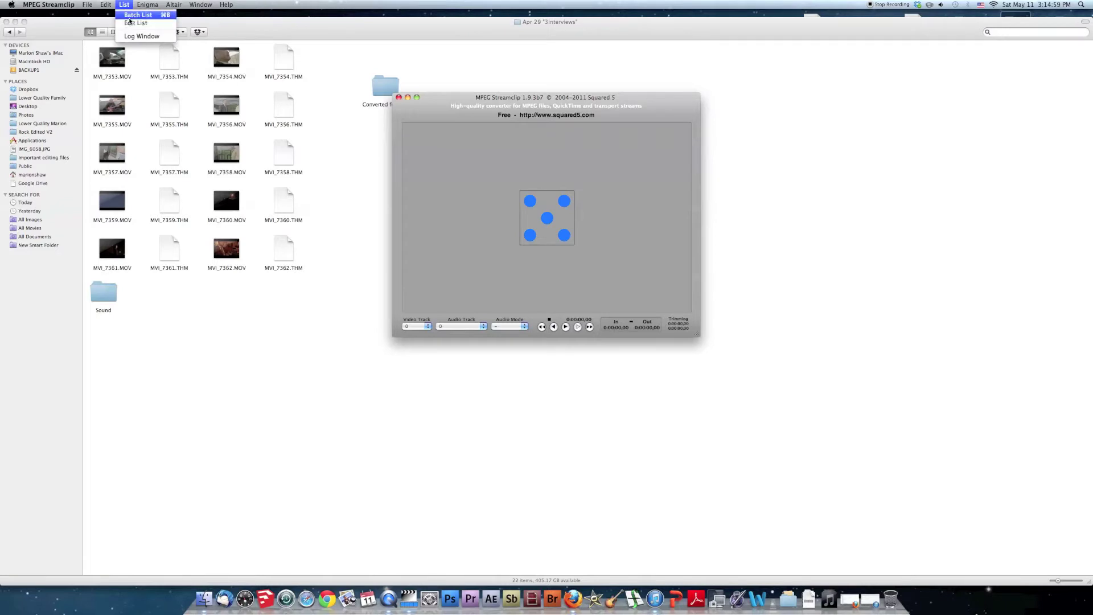
left_click(130, 18)
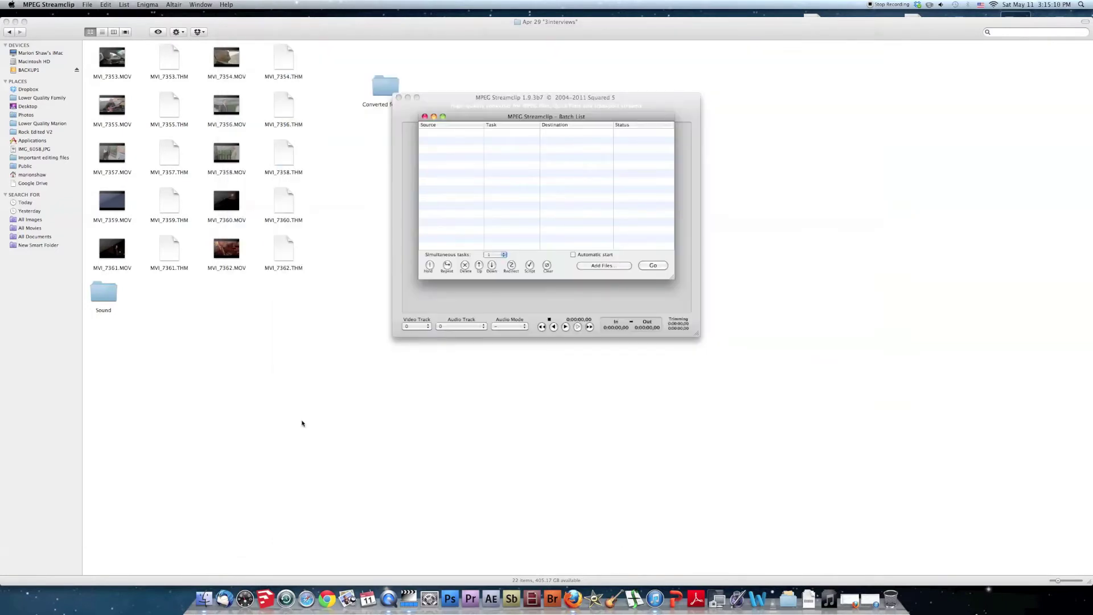
left_click(302, 424)
- Select the ten MVI .MOV clips (7353–7362) and drag them into the batch list
left_click_drag(90, 57, 136, 271)
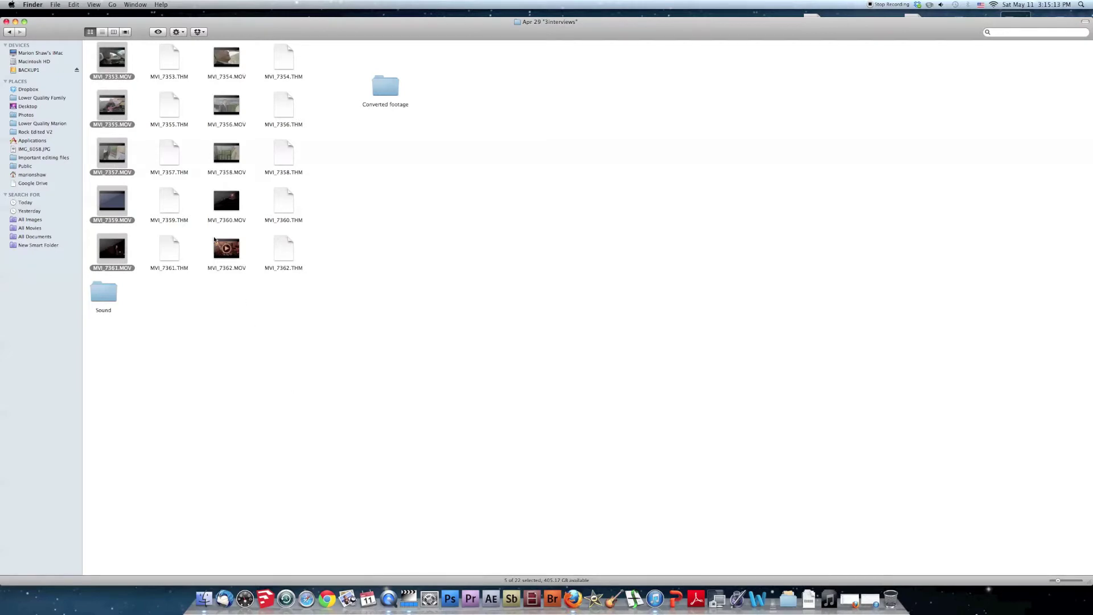
left_click(227, 248, "super")
left_click(227, 201, "super")
left_click(228, 152, "super")
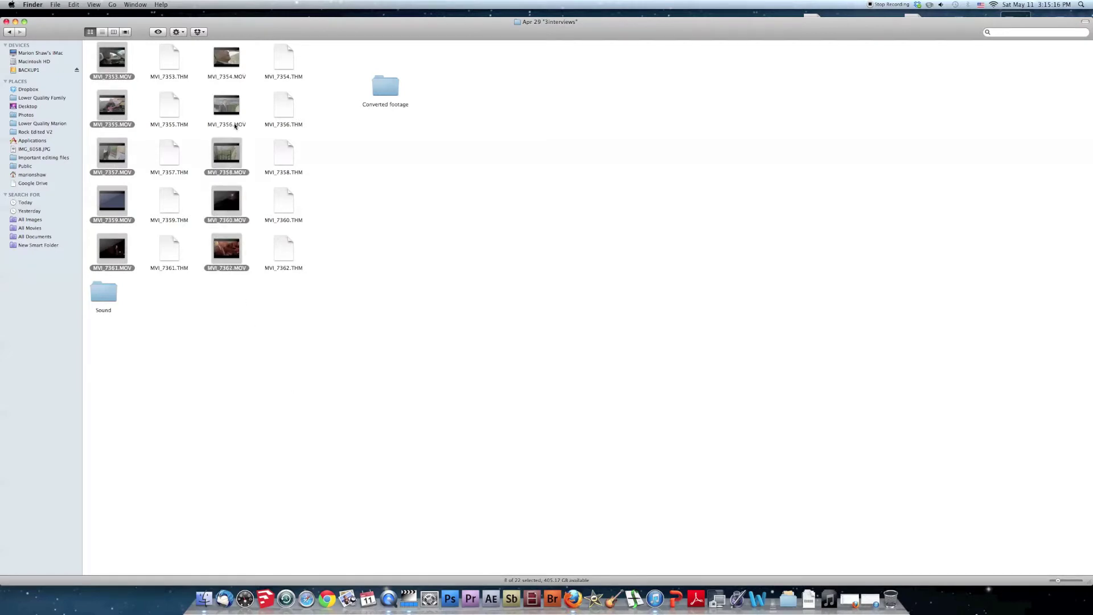
left_click(228, 107, "super")
left_click(228, 63, "super")
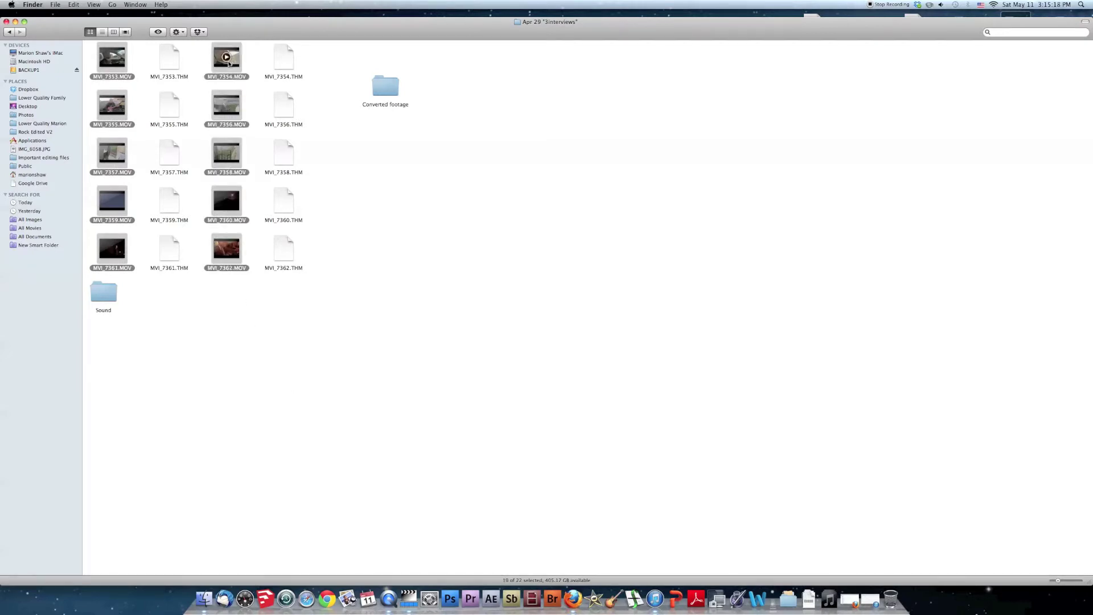
left_click(409, 598)
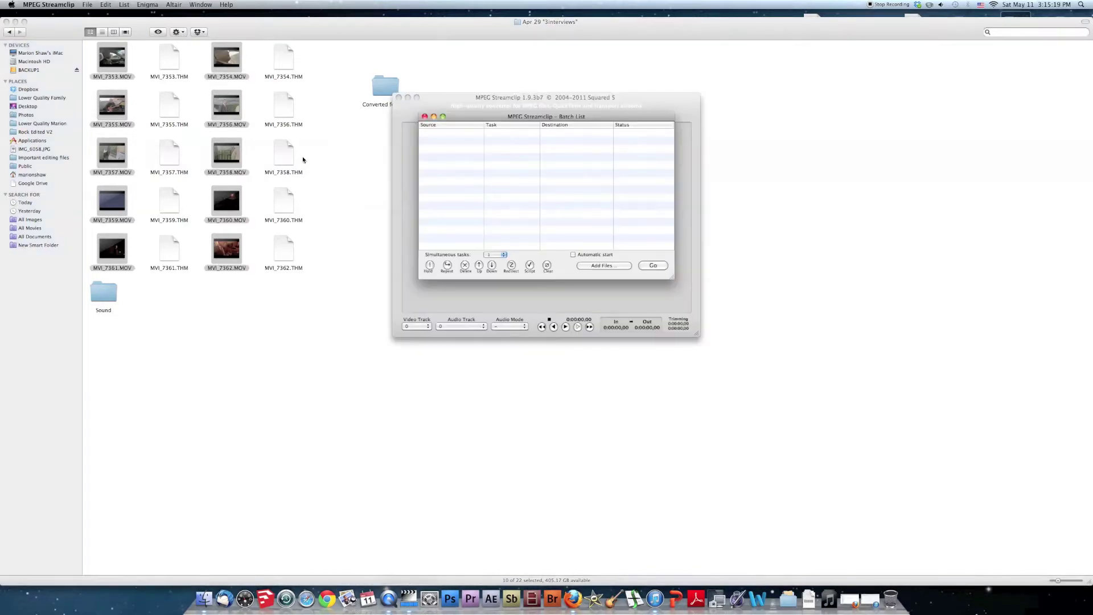
left_click_drag(228, 248, 468, 221)
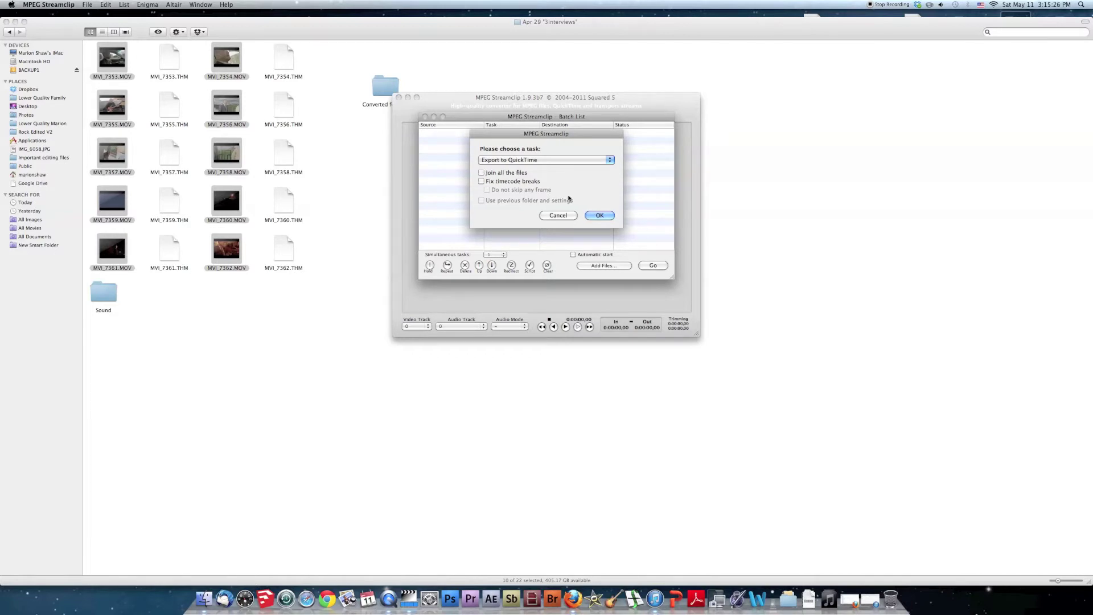
- Choose Desktop as destination and load the DSLR DECODED preset (ProRes 422 LT, 100%, uncompressed sound)
left_click(601, 215)
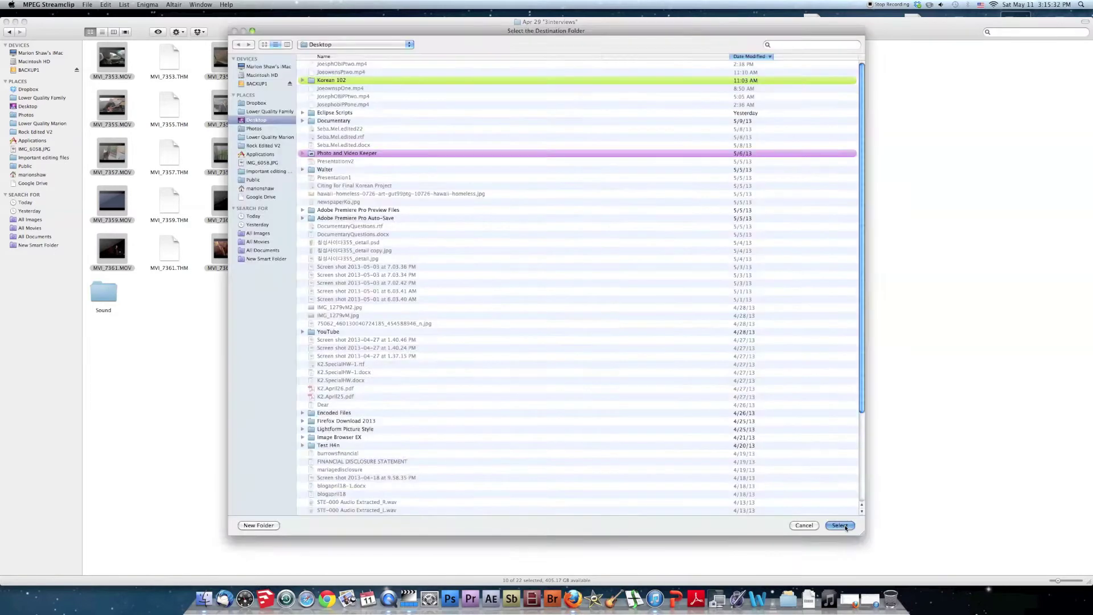
key("Return")
left_click(477, 305)
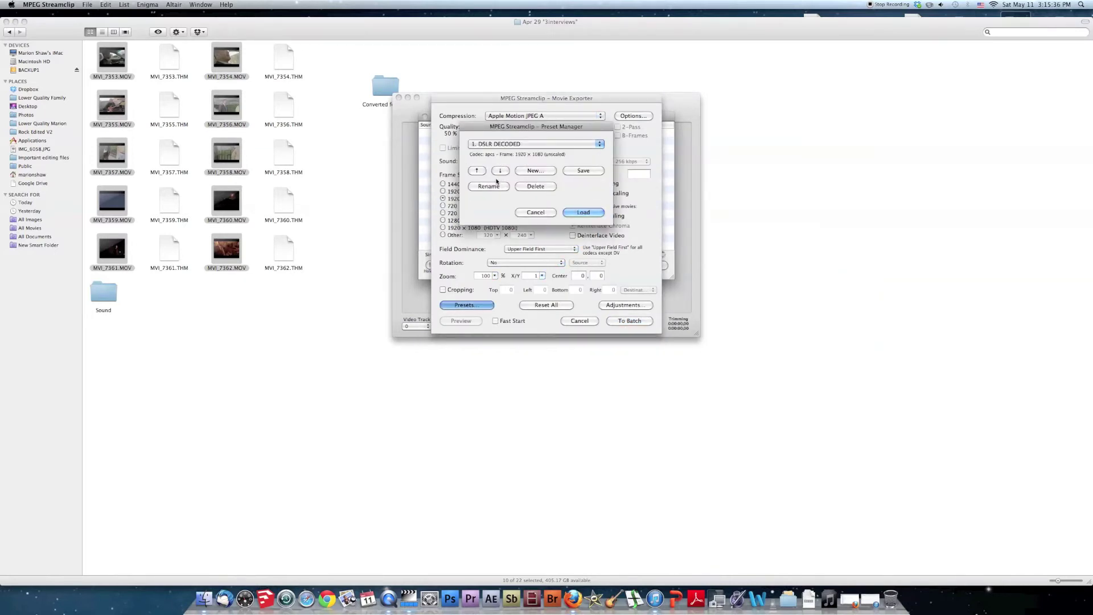
left_click(589, 213)
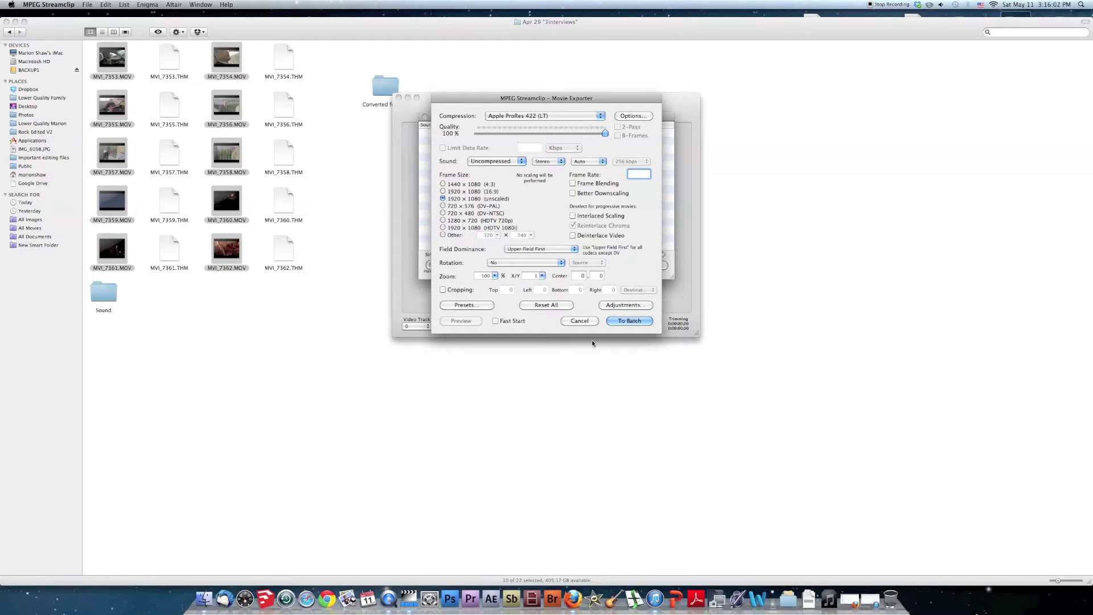
- Queue the ten clips to the batch, close the Batch List and quit MPEG Streamclip
left_click(612, 322)
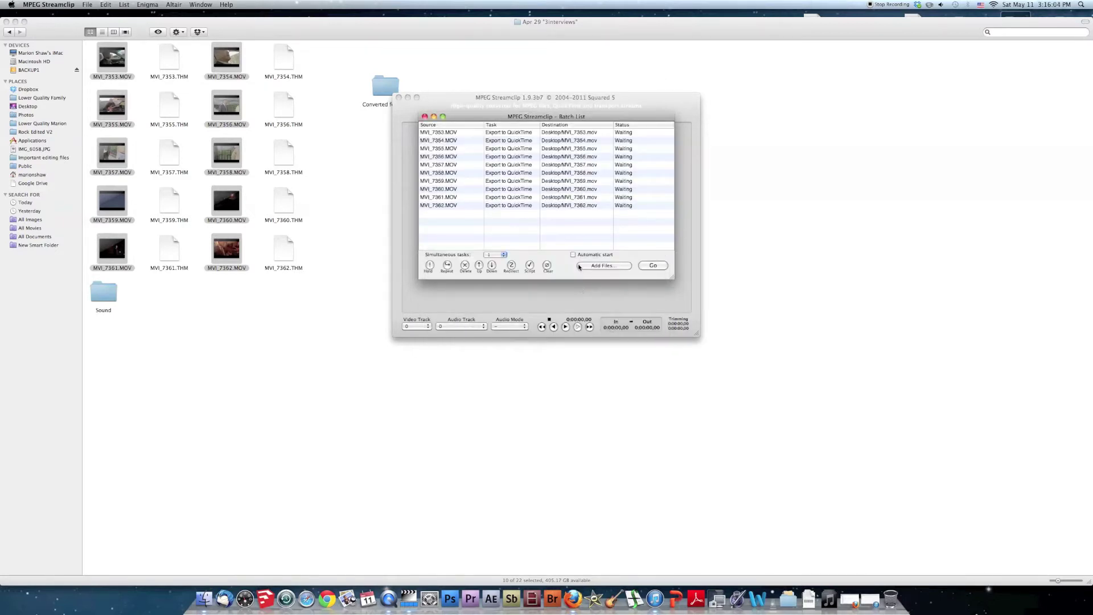
left_click(425, 116)
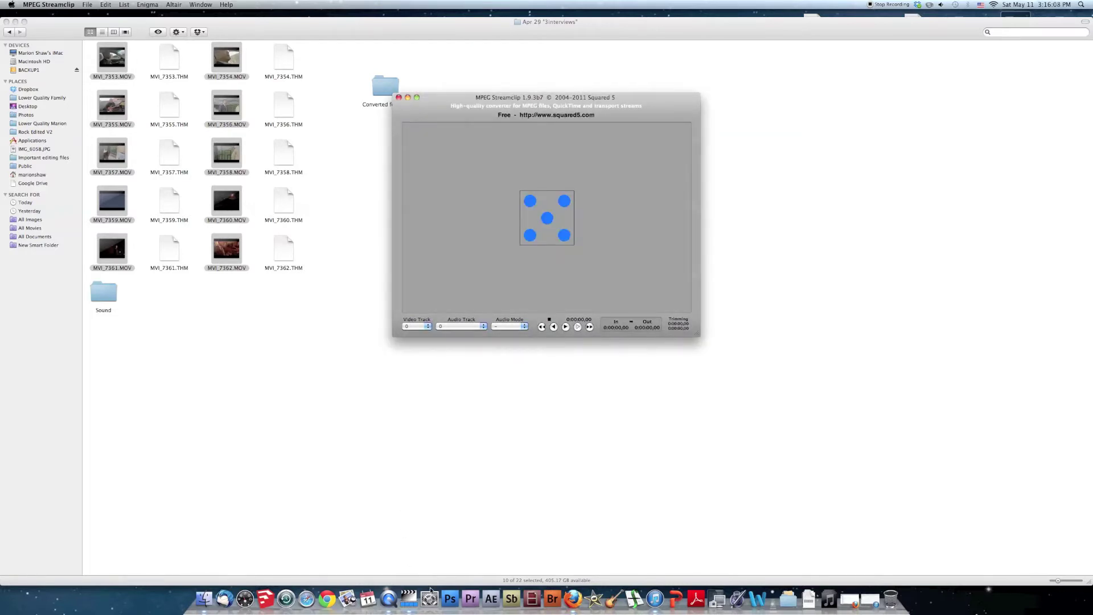
right_click(408, 598)
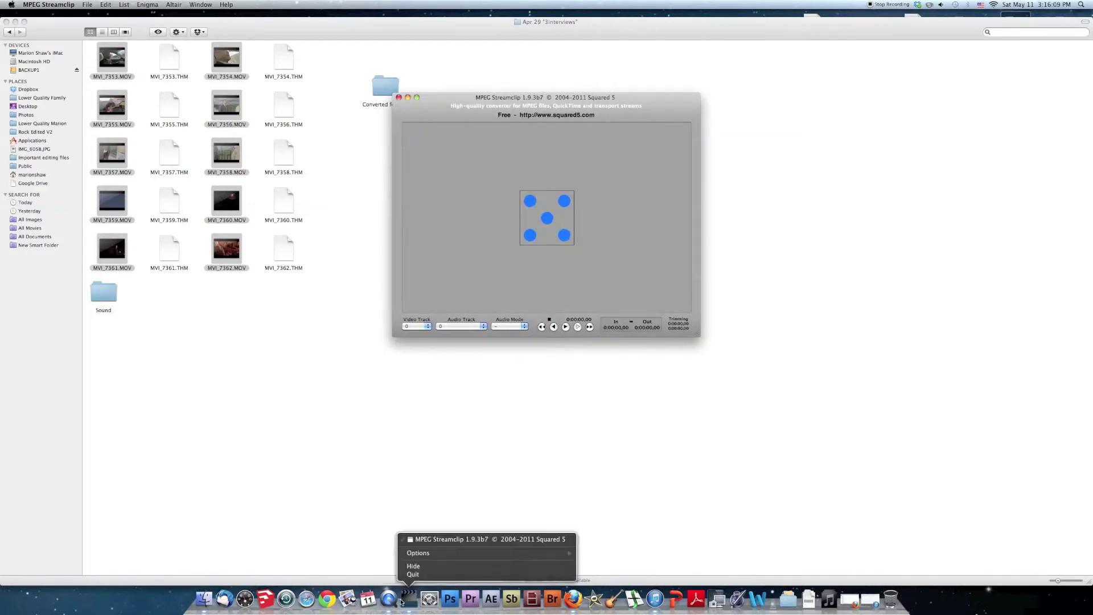
left_click(411, 574)
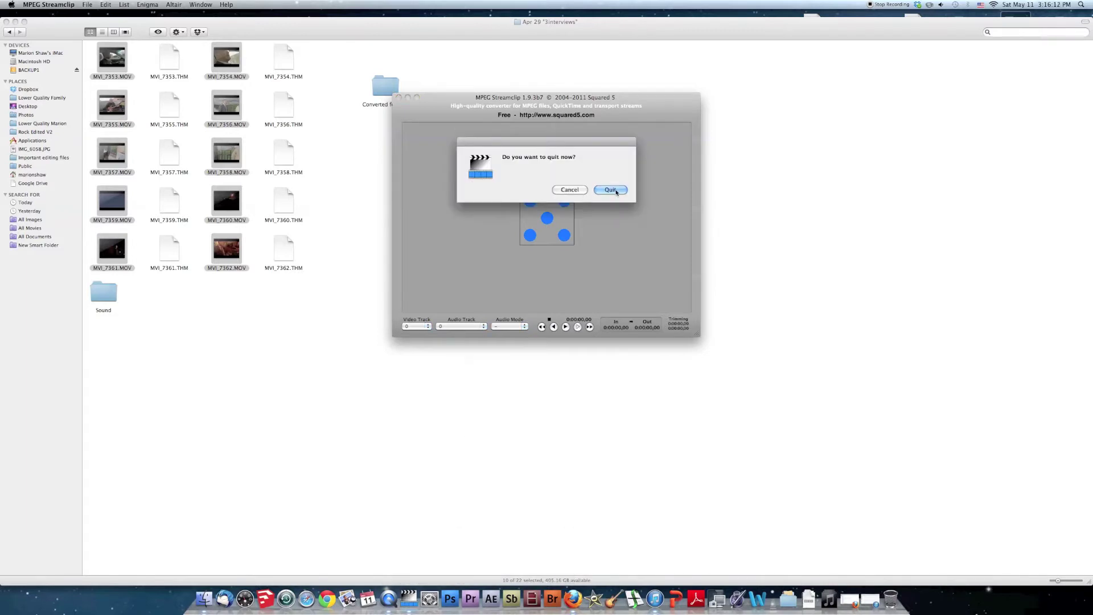
key("Return")
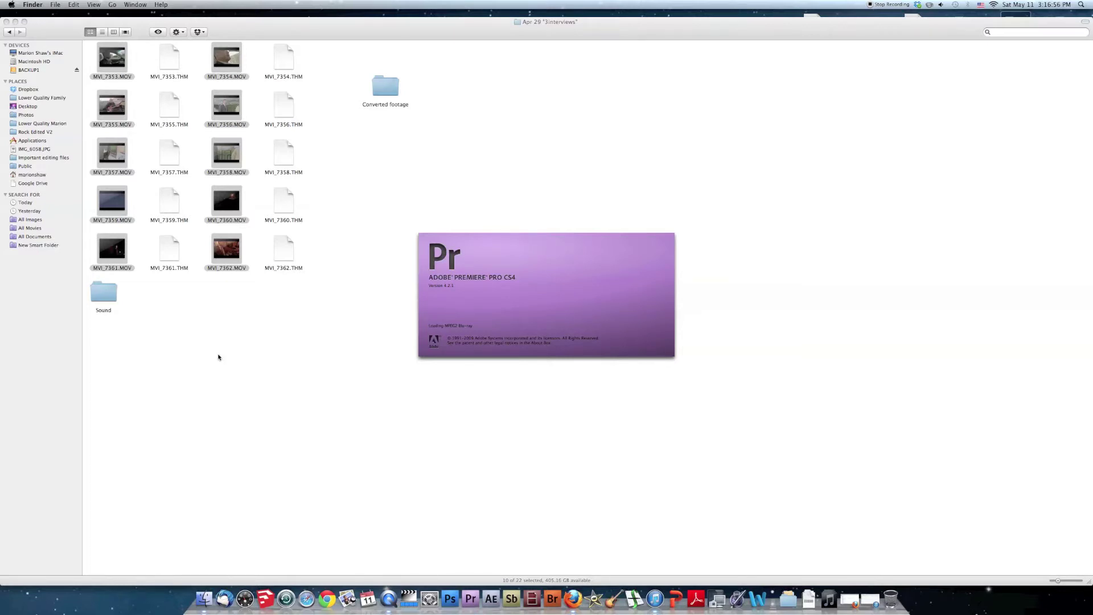
- Select only the Sound folder in the Apr 29 "3interviews" Finder window
left_click(105, 294)
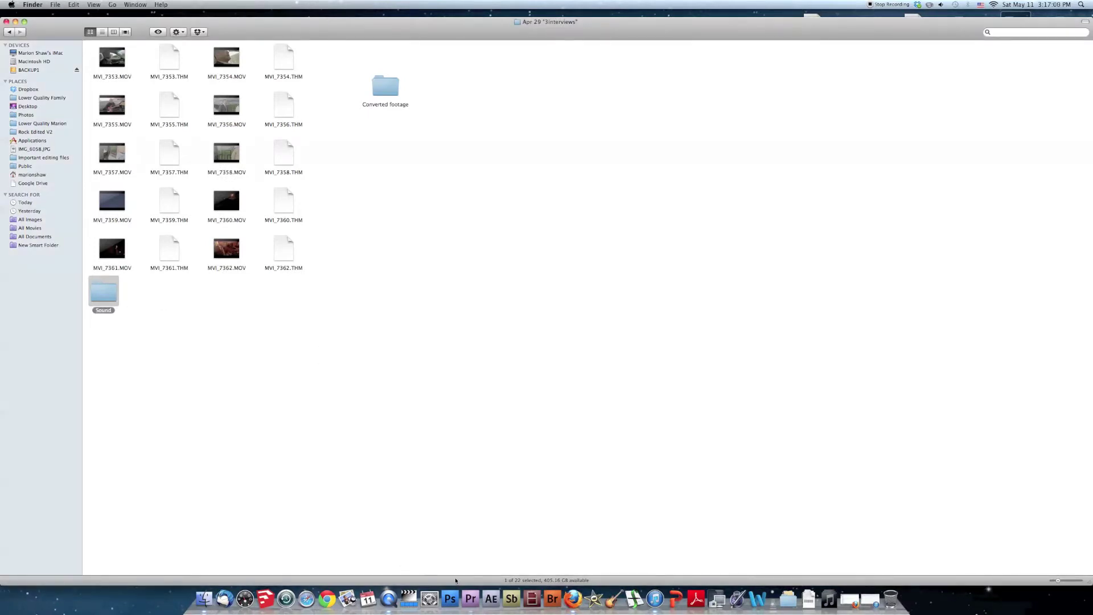
- Start a new Premiere project named APR 29th interviews and reach the General sequence settings
left_click(15, 21)
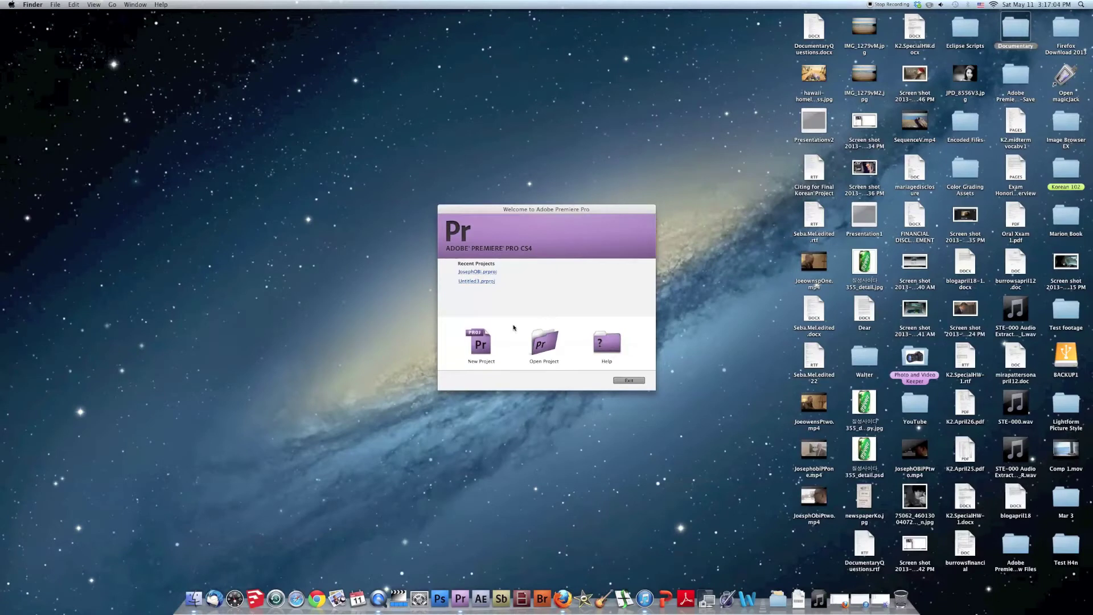
left_click(480, 343)
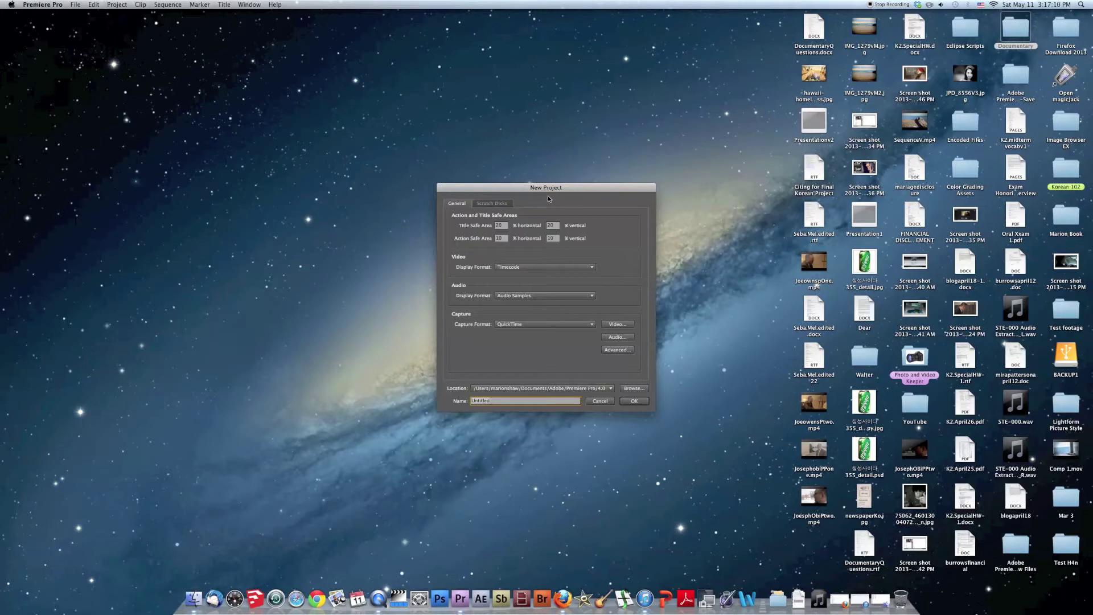
type("Apr 29th interview")
key("Return")
left_click(469, 184)
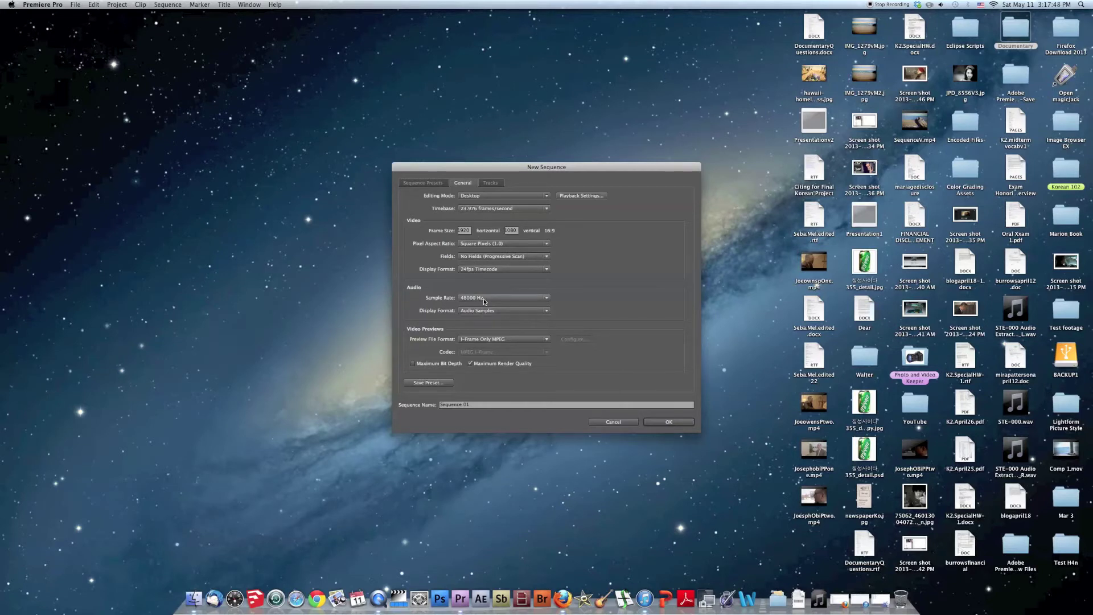
- Create Sequence 01 with 23.976 fps timebase and 48000 Hz audio sample rate
left_click(461, 299)
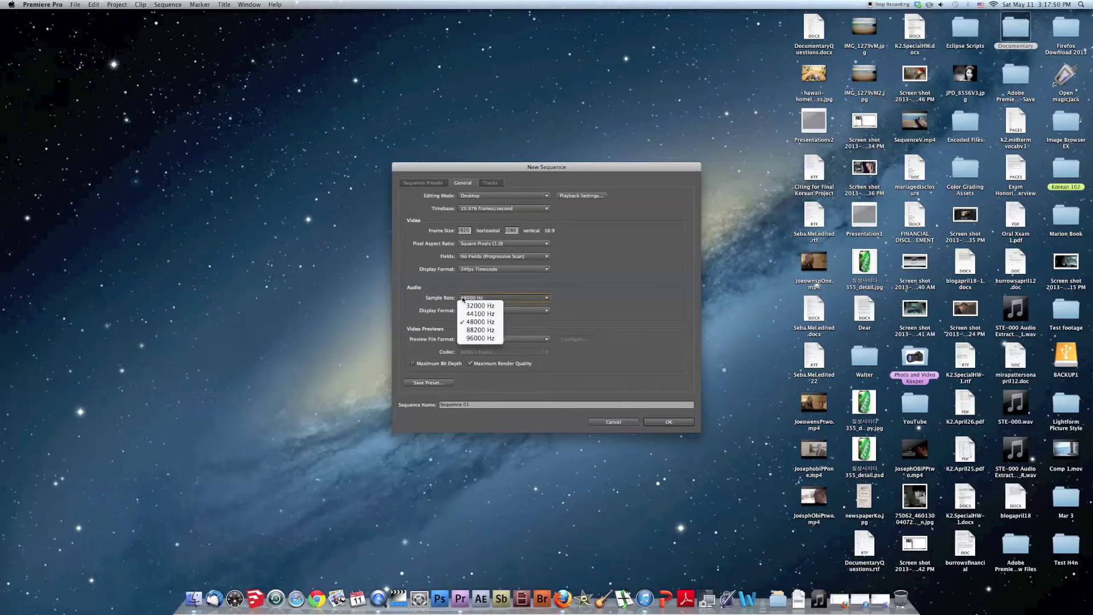
left_click(533, 298)
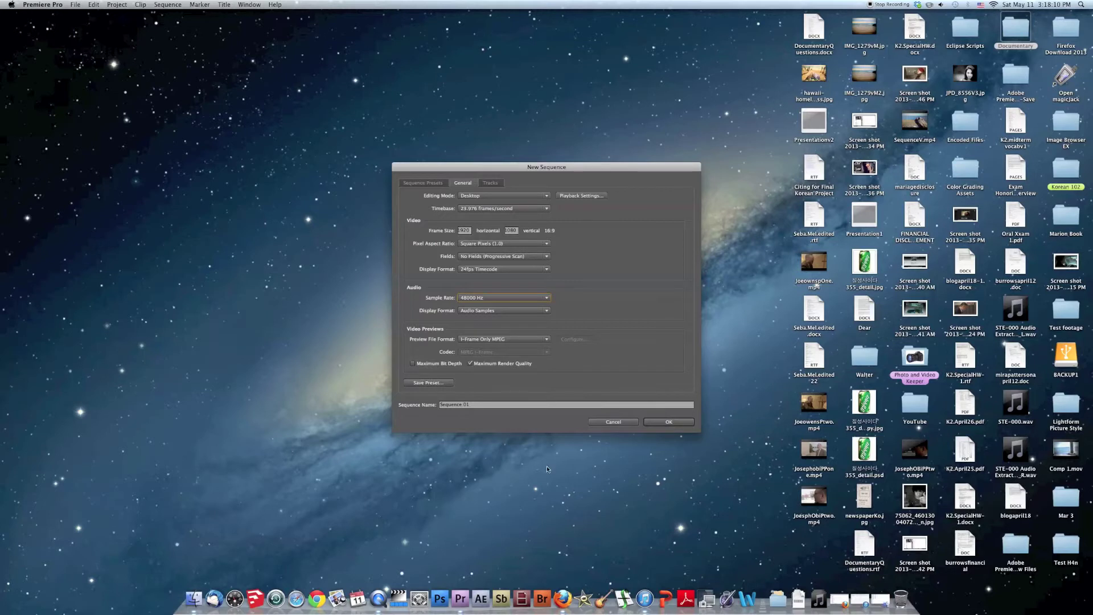
left_click(668, 422)
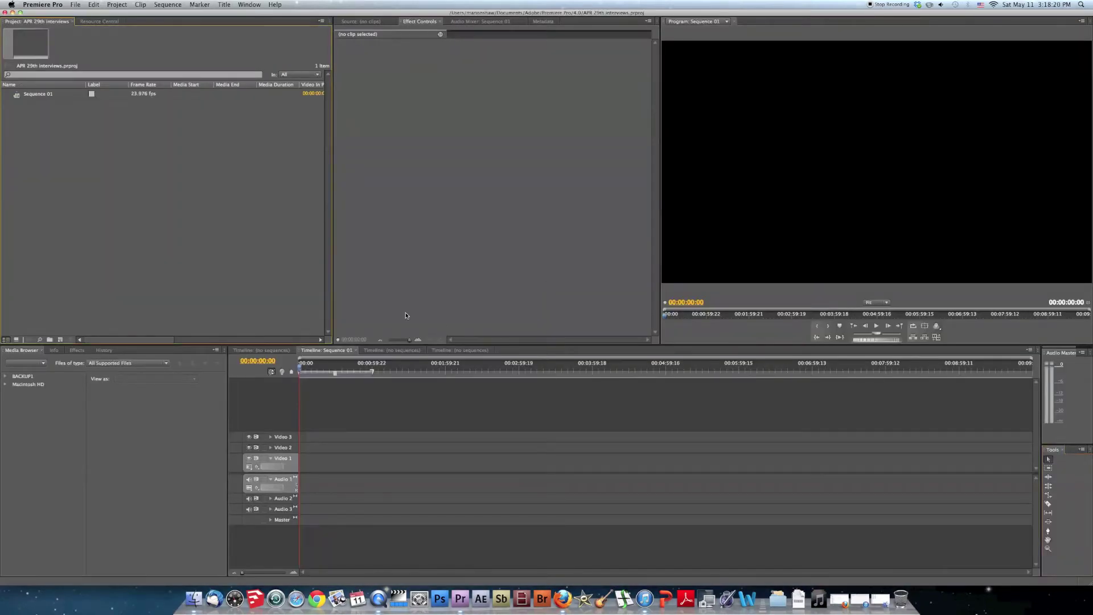
- Import Converted footage and Sound from Documentary > Apr 29 "3interviews" into the project
double_click(101, 195)
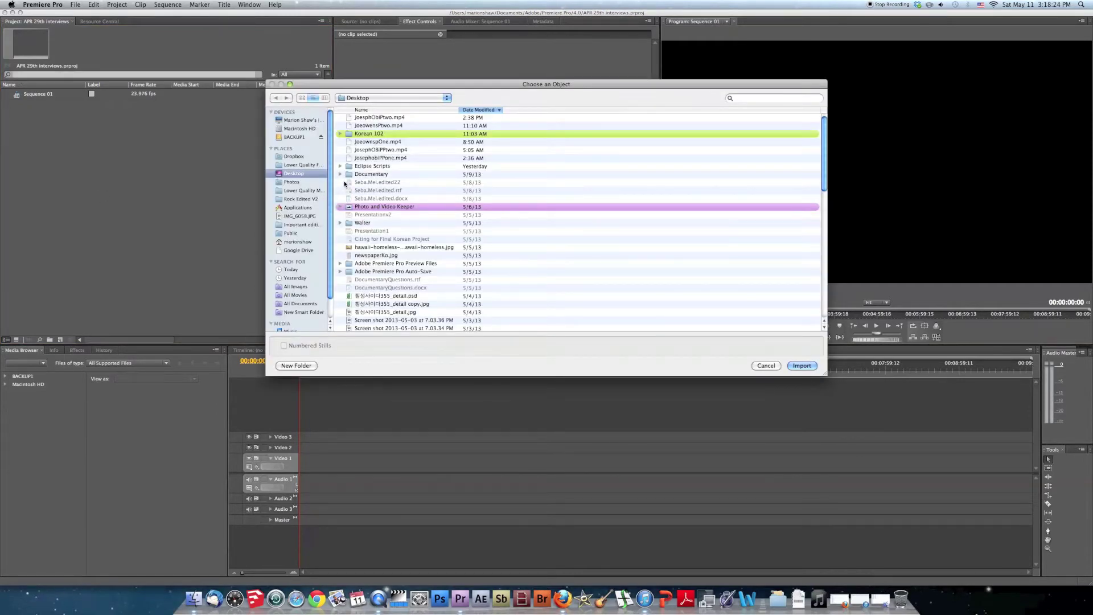
left_click(341, 174)
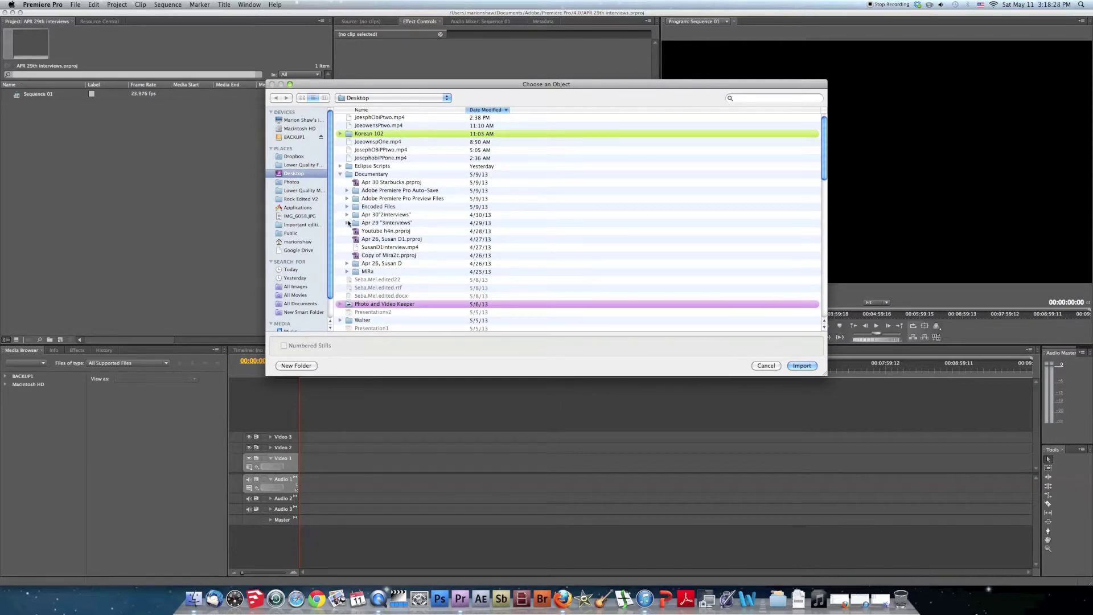
left_click(348, 223)
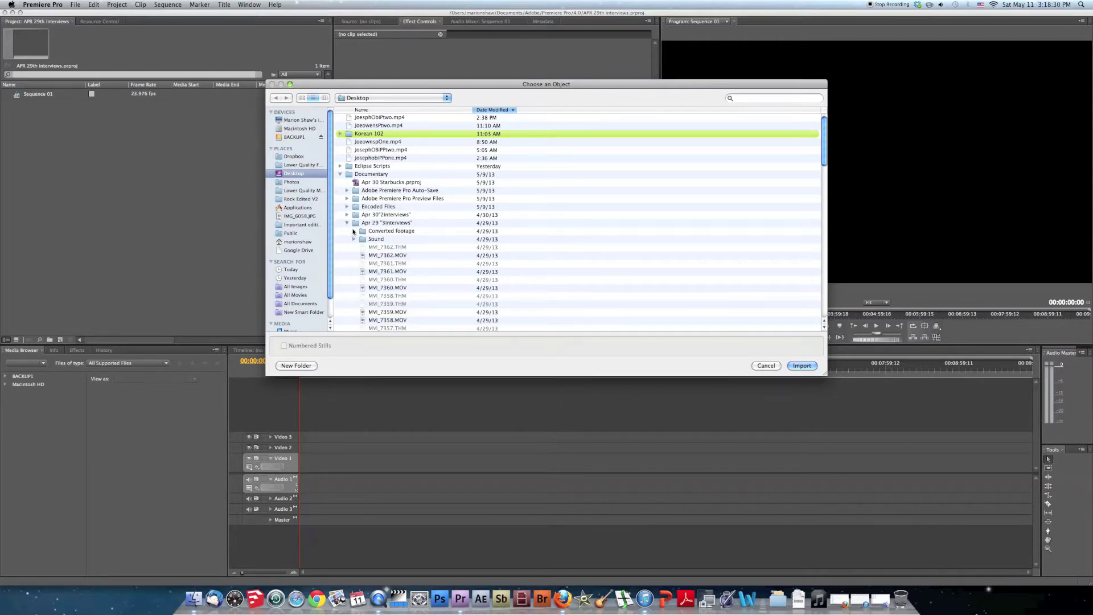
left_click(371, 233)
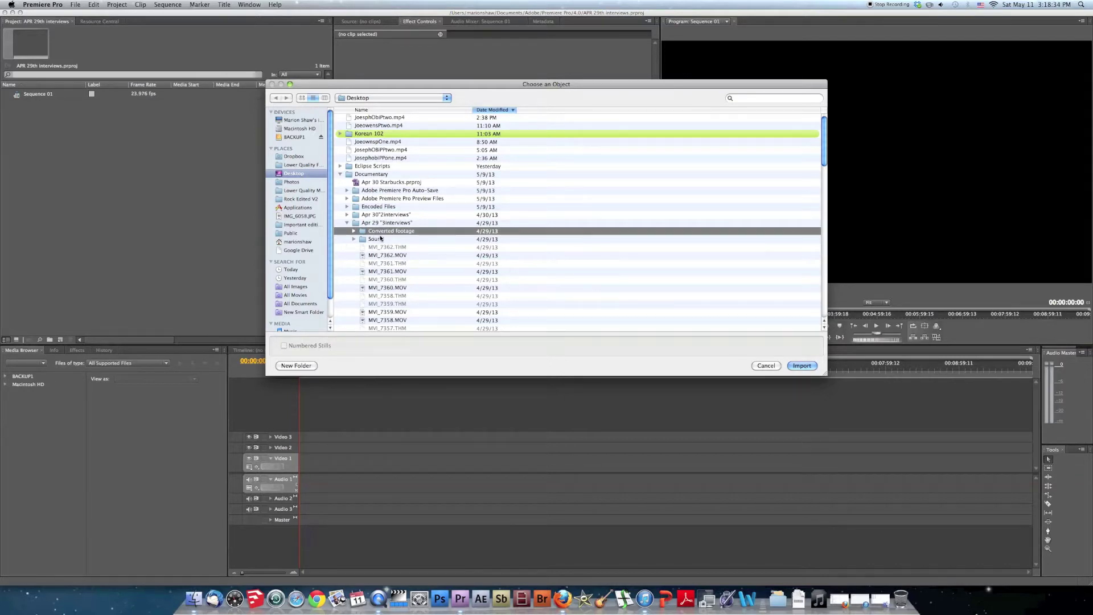
left_click(380, 238)
left_click(801, 366)
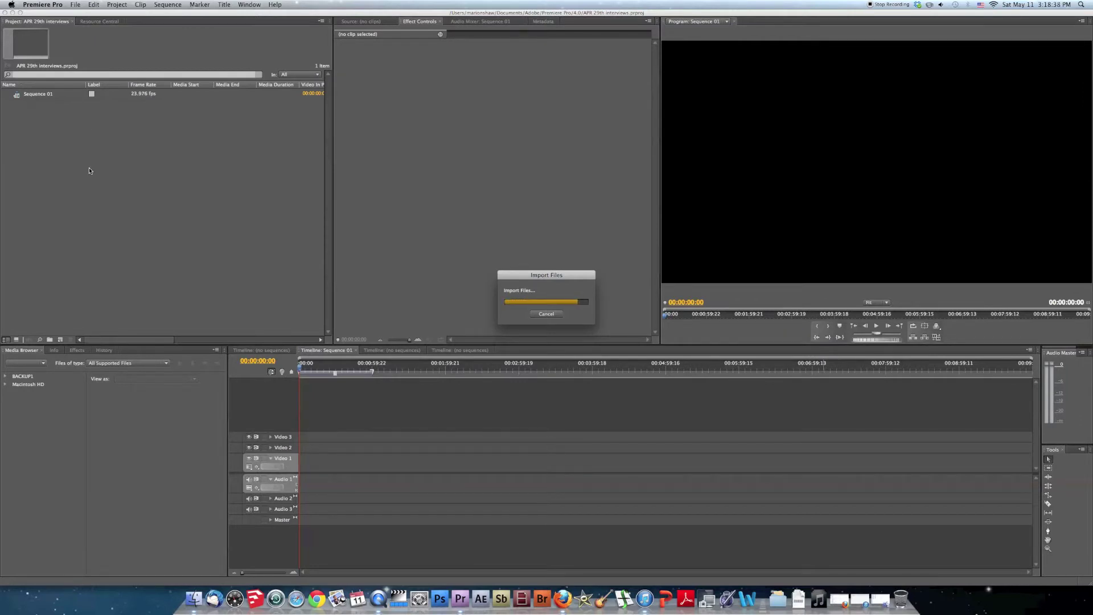
- Expand the Converted footage bin and review details of clips MVI_7353 through MVI_7357
left_click(533, 347)
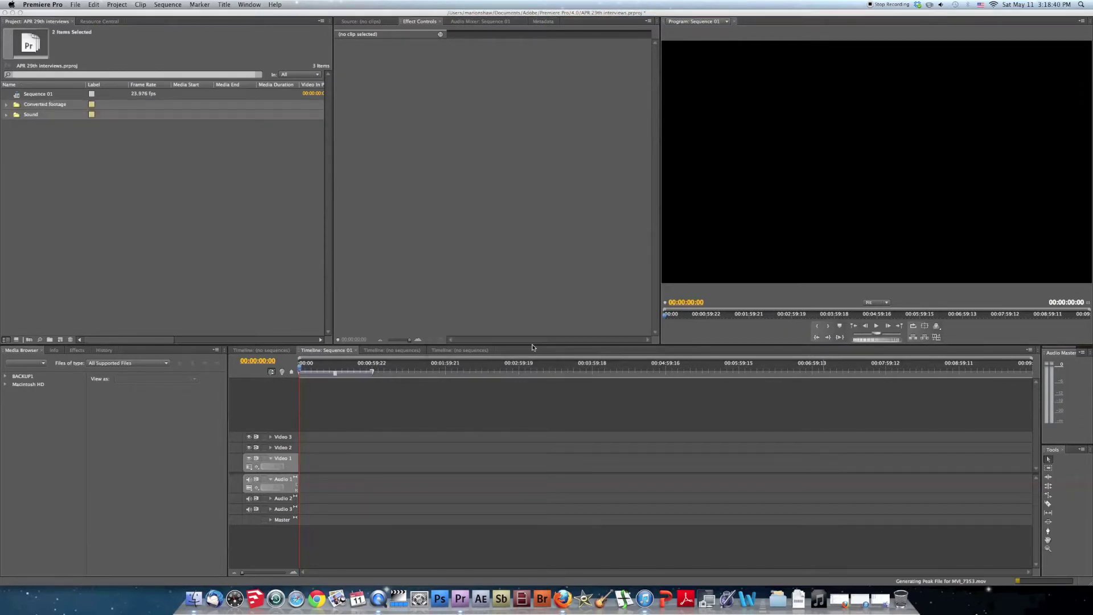
left_click(33, 157)
left_click(7, 105)
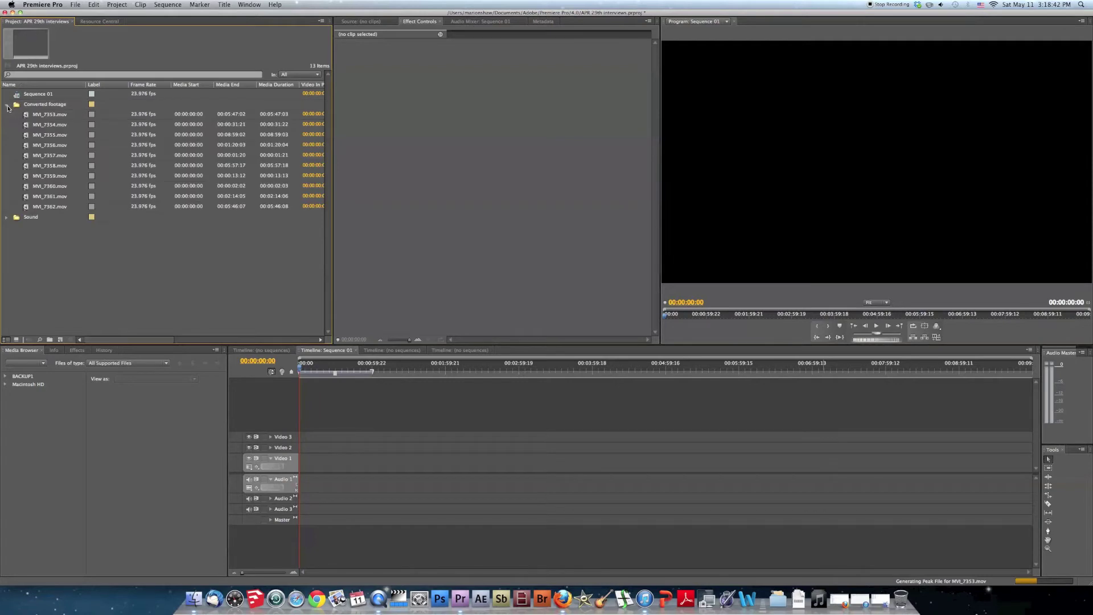
left_click(25, 115)
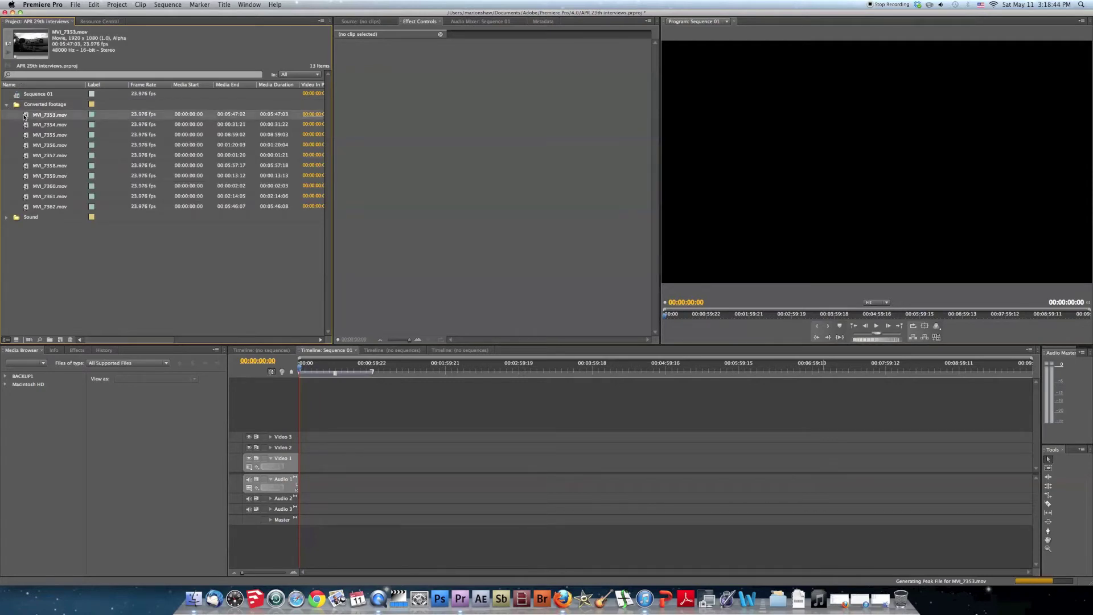
left_click(26, 126)
left_click(27, 136)
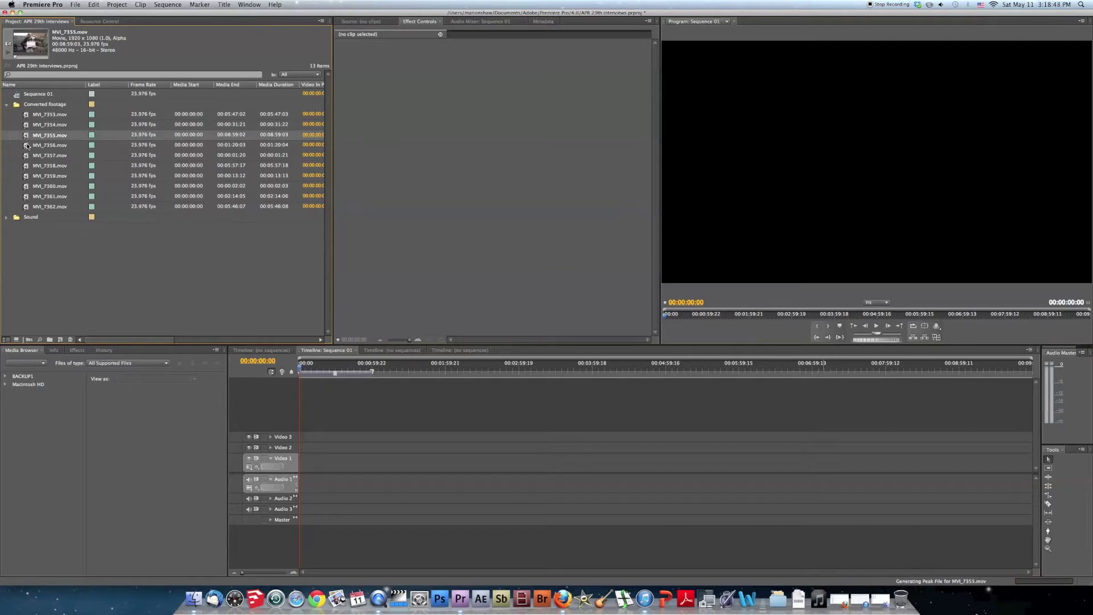
left_click(27, 146)
left_click(27, 156)
left_click(26, 197)
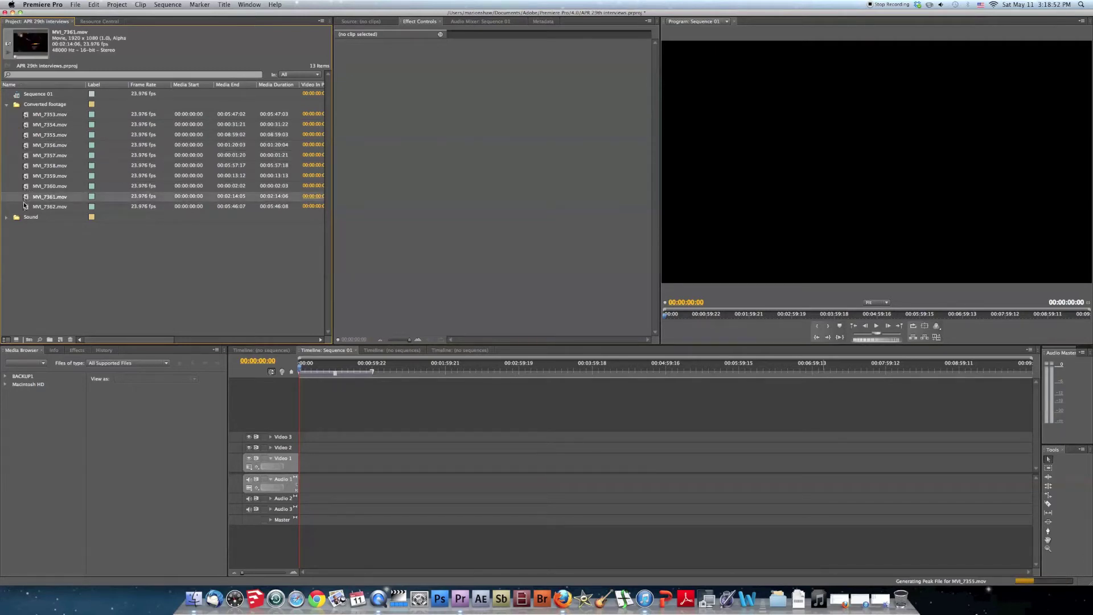
- Check MVI_7360.mov, then load MVI_7361.mov into the Source monitor
left_click(16, 185)
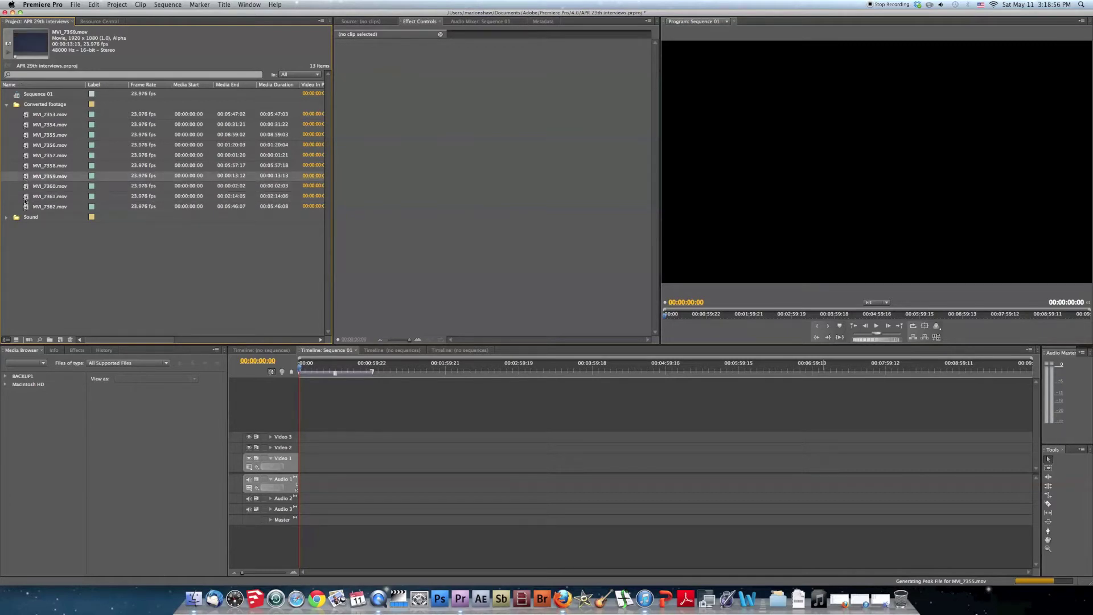
left_click(25, 197)
double_click(25, 197)
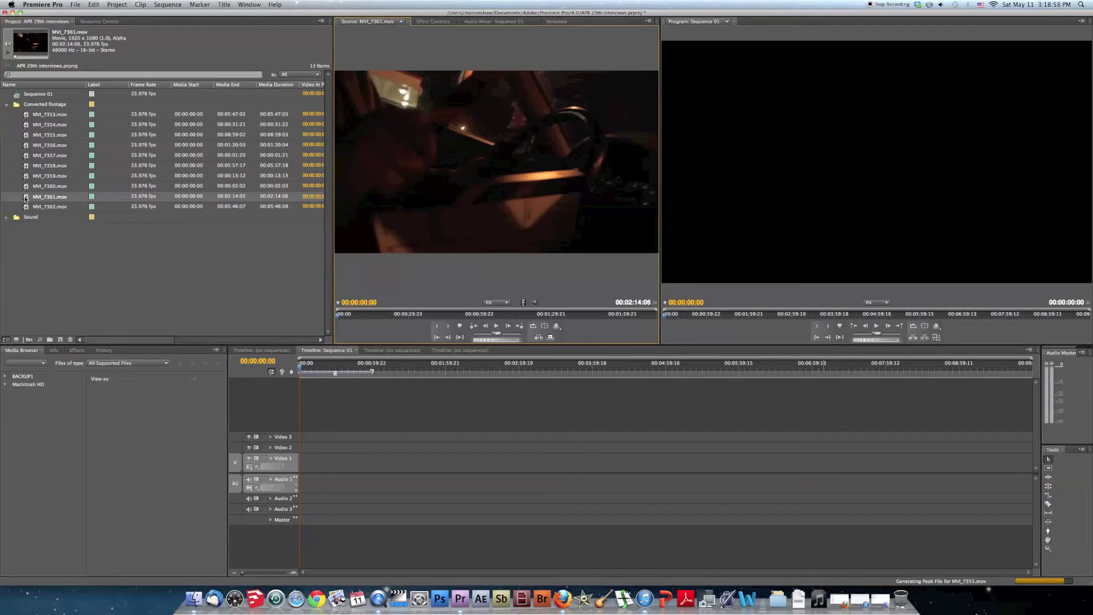
- Play MVI_7362.mov in the Source monitor, then jump to 18 seconds and about 1:26
double_click(28, 206)
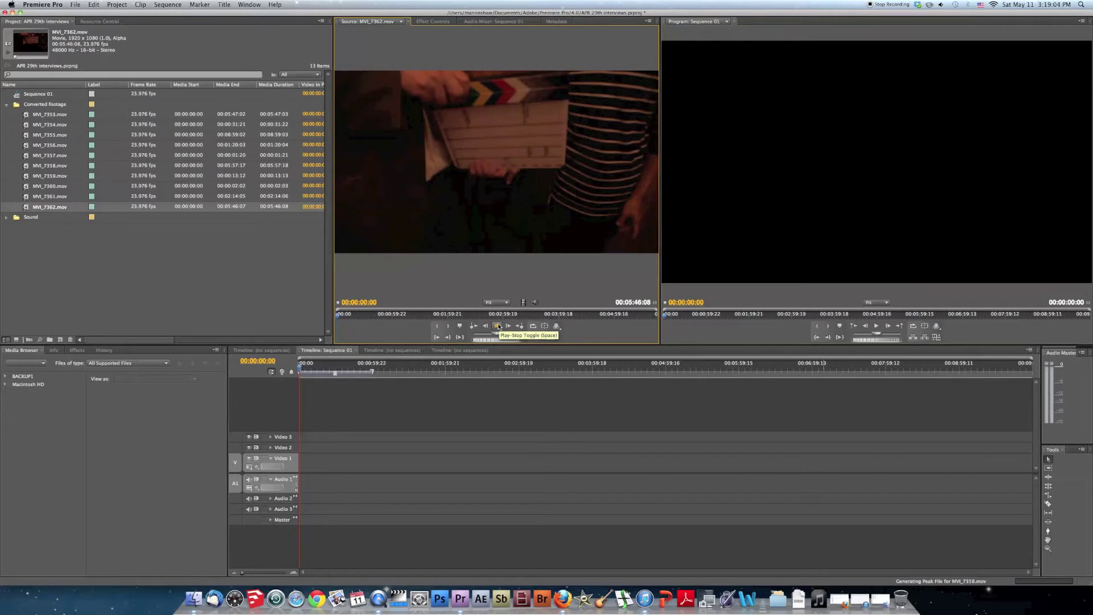
left_click(499, 326)
key("XF86AudioRaiseVolume")
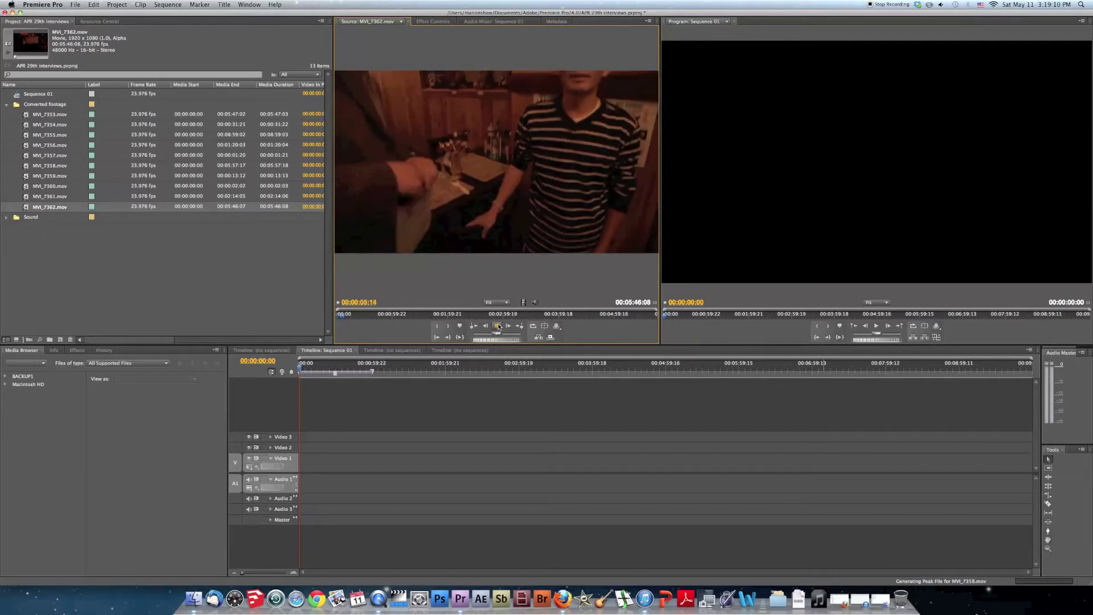
left_click(499, 326)
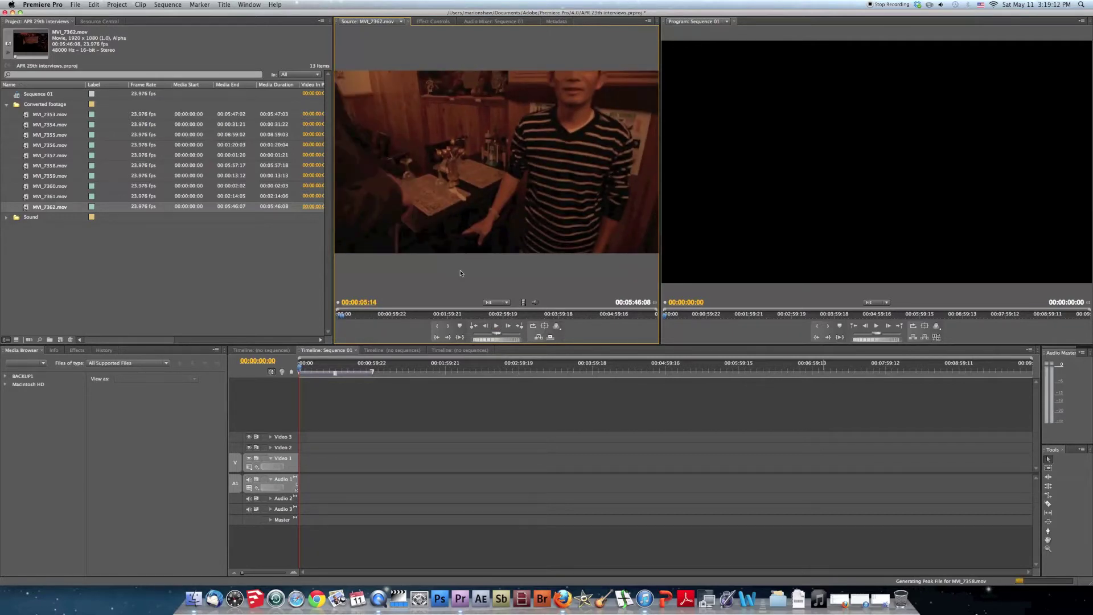
left_click(354, 316)
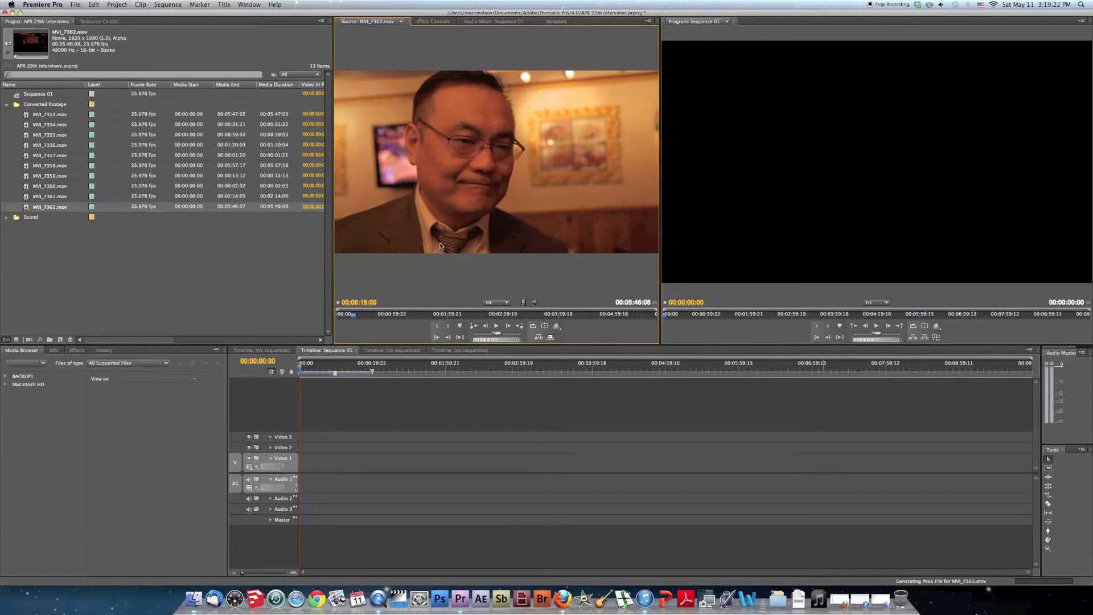
left_click(417, 316)
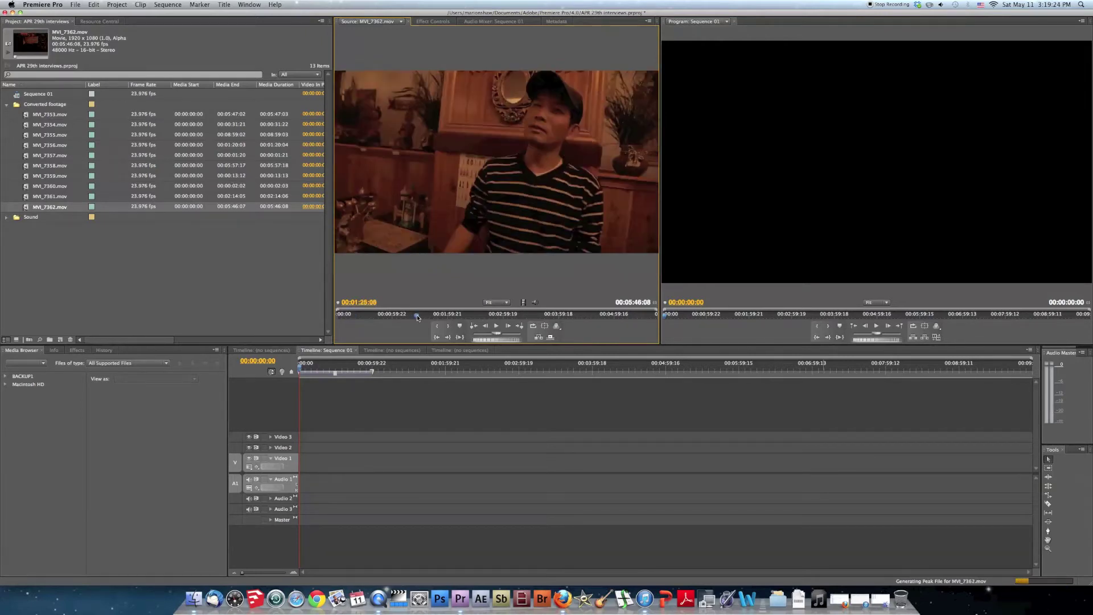
- Add MVI_7362.mov to Sequence 01 and expand the Sound folder
left_click_drag(417, 316, 418, 316)
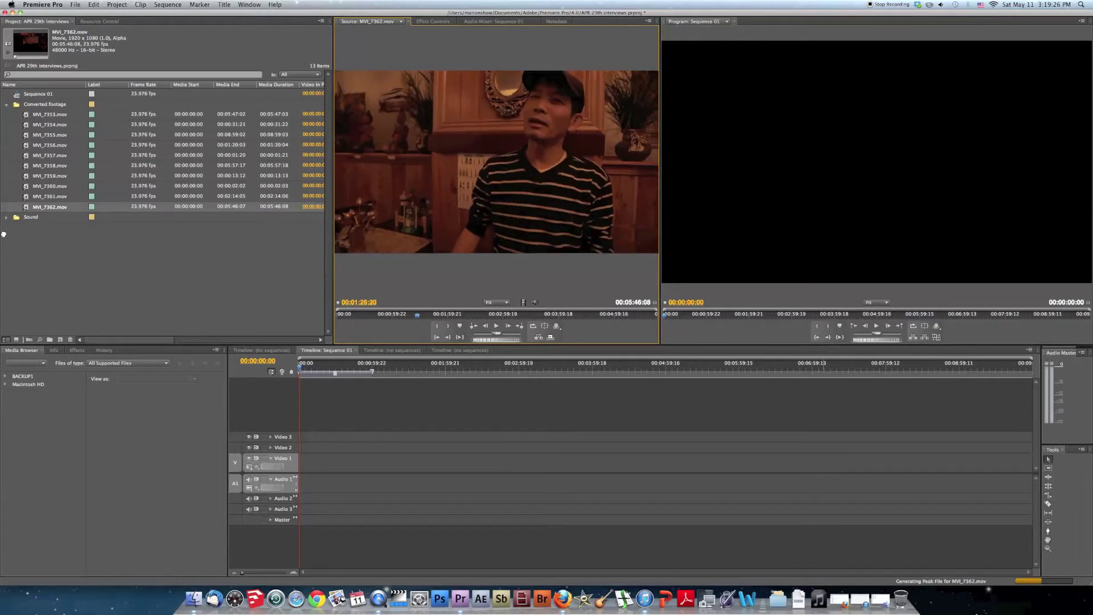
left_click_drag(34, 208, 300, 486)
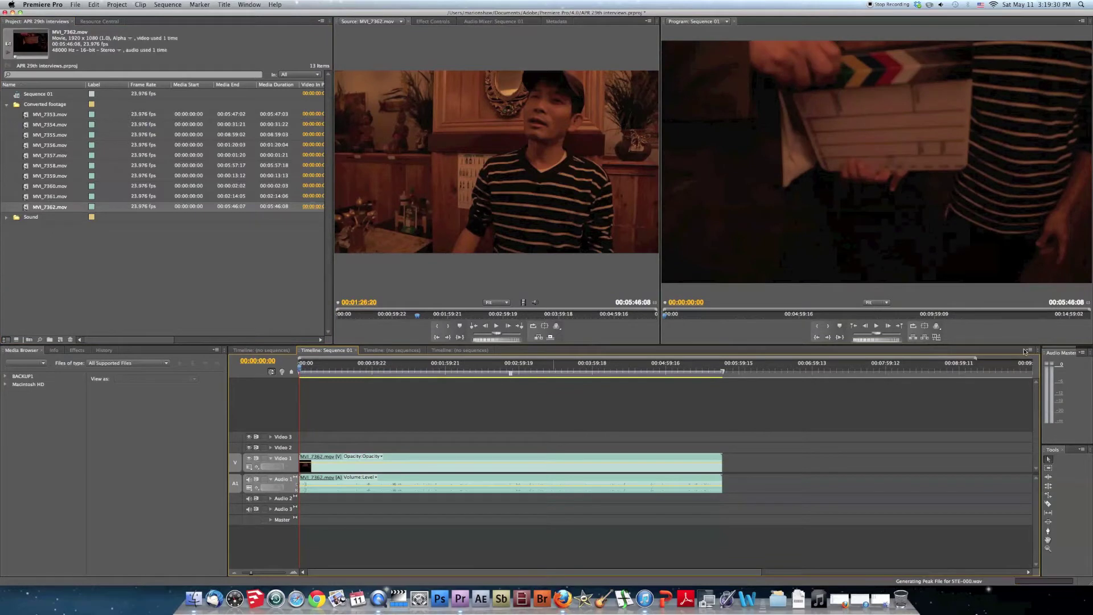
left_click(6, 217)
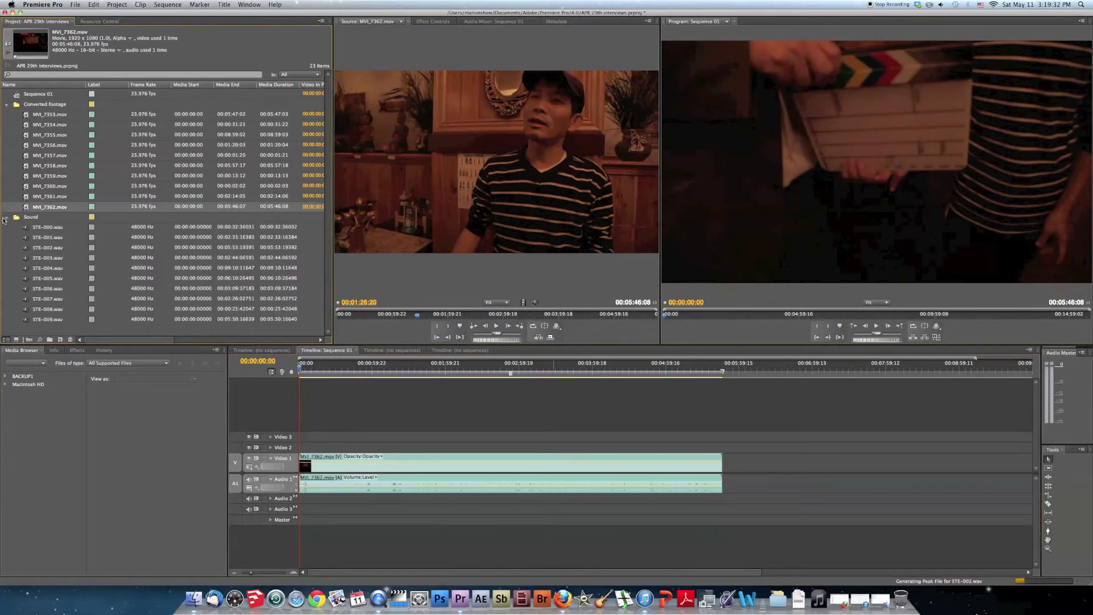
- Inspect STE-000.wav, MVI_7360–MVI_7362.mov, then select STE-005.wav in the Project panel
left_click(29, 229)
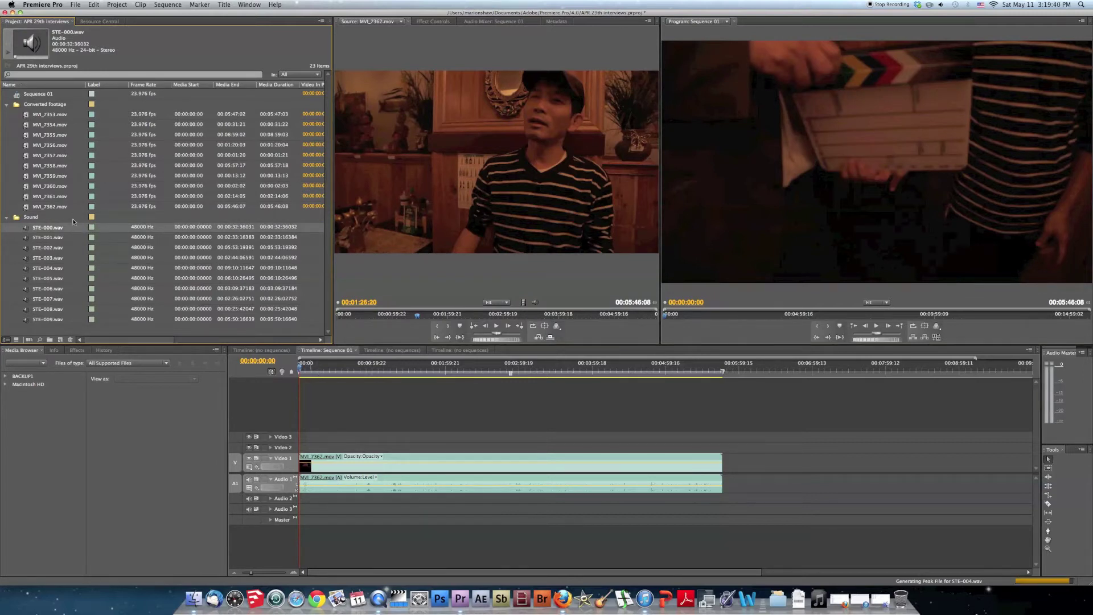
left_click(27, 187)
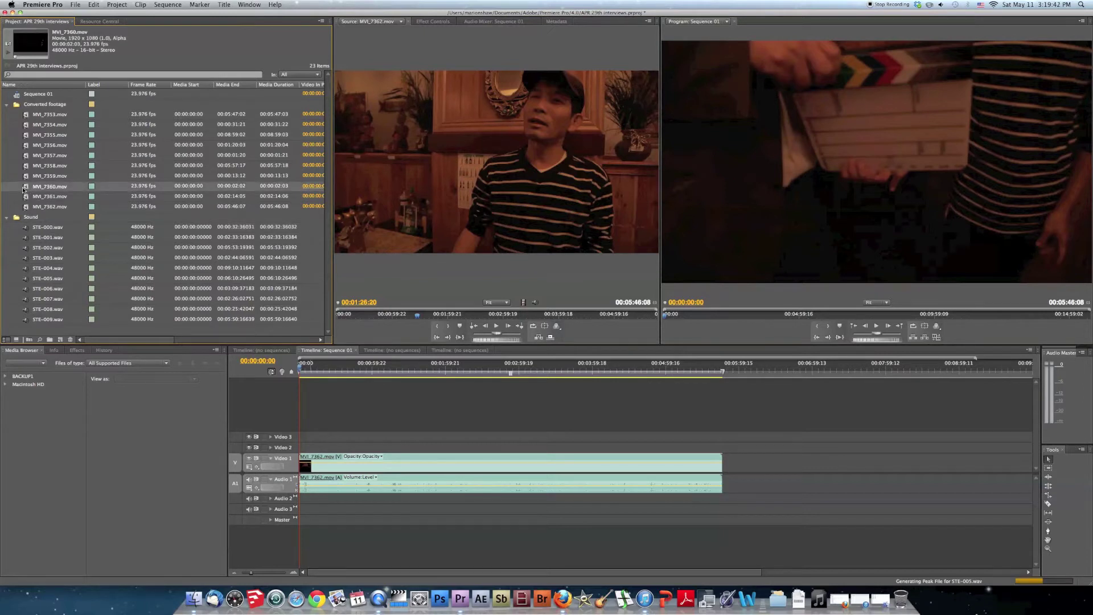
left_click(26, 197)
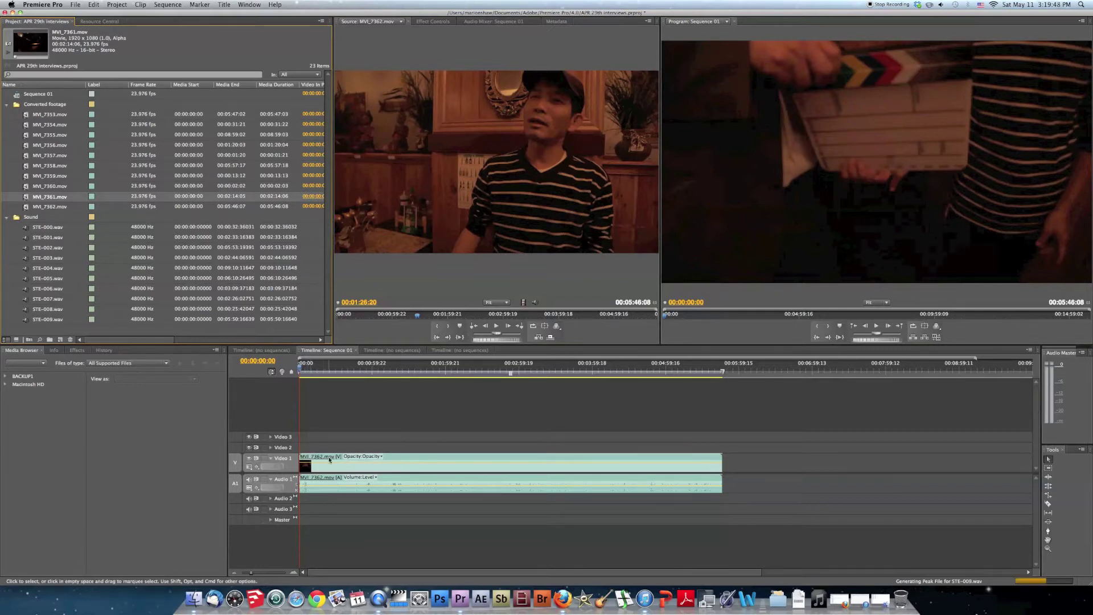
left_click(41, 209)
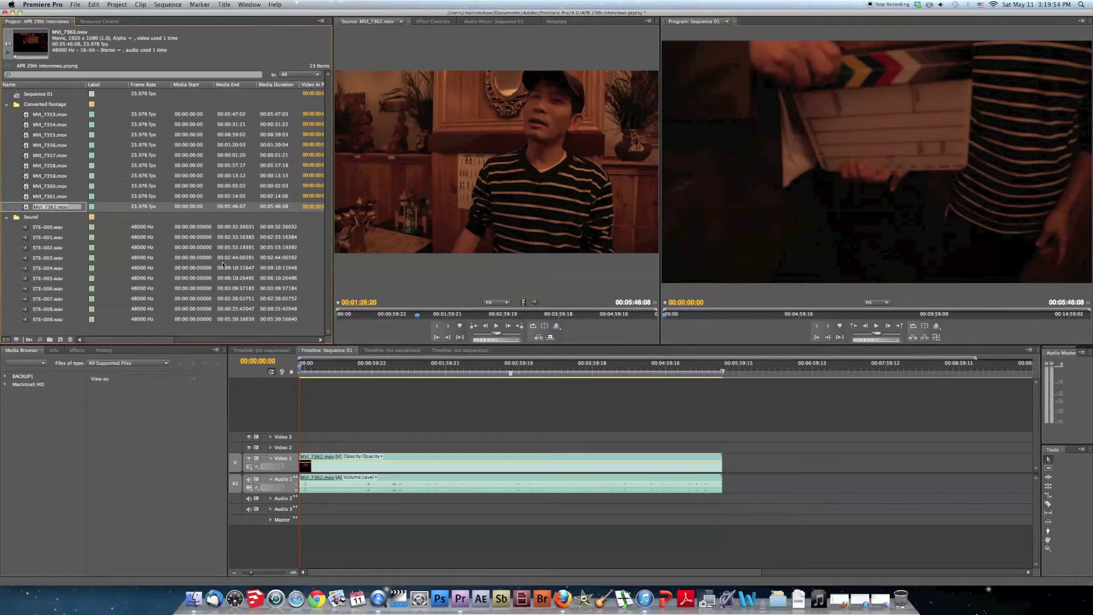
left_click(204, 279)
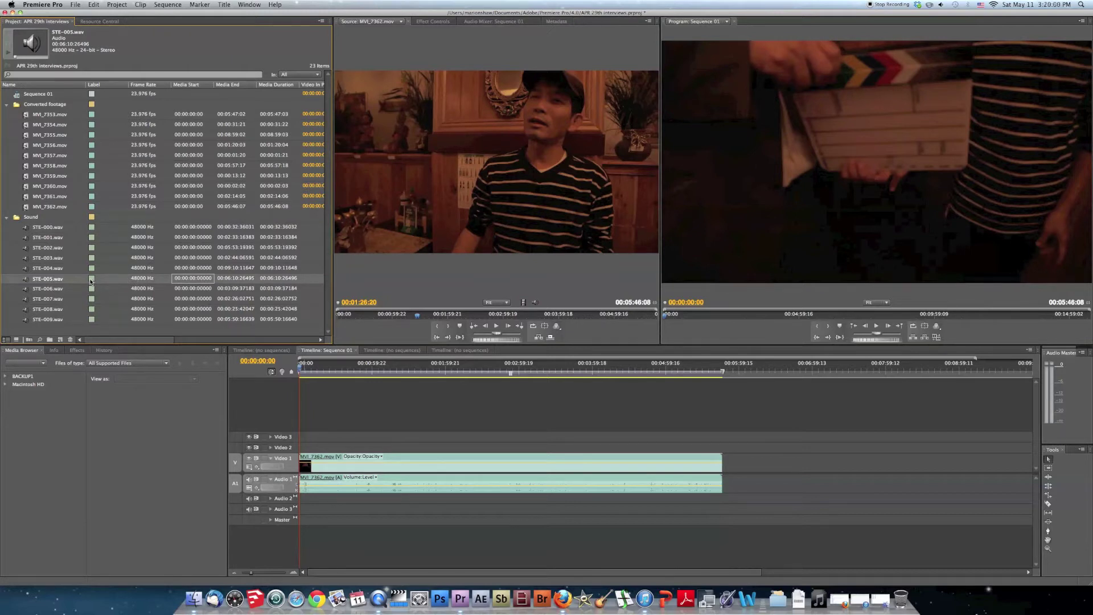
left_click(122, 280)
- Preview STE-005.wav in the Source monitor, playing it and then stopping it
double_click(130, 280)
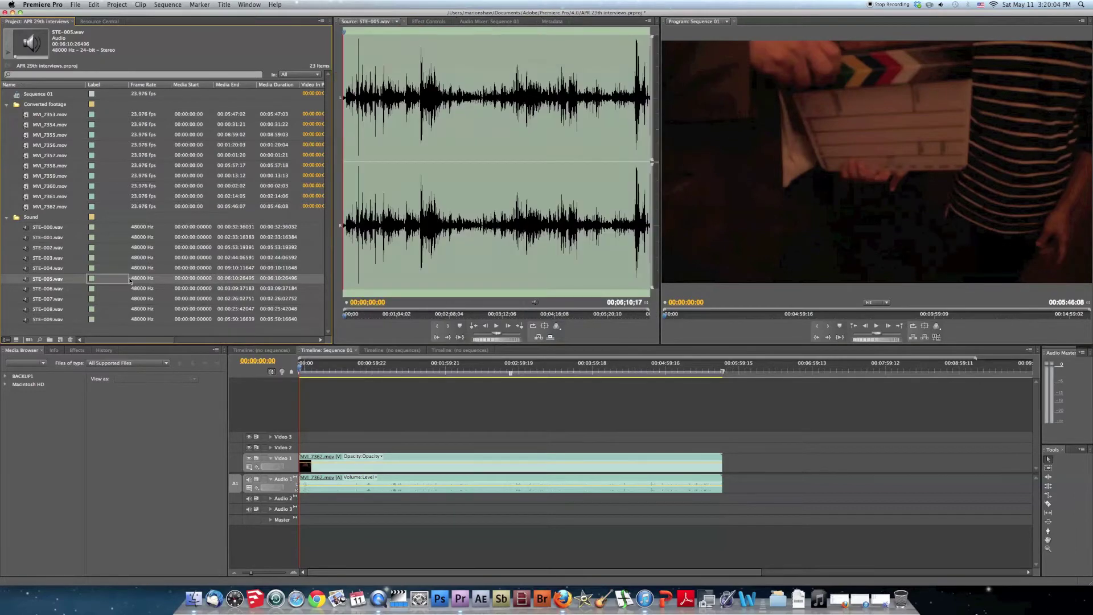
left_click(496, 327)
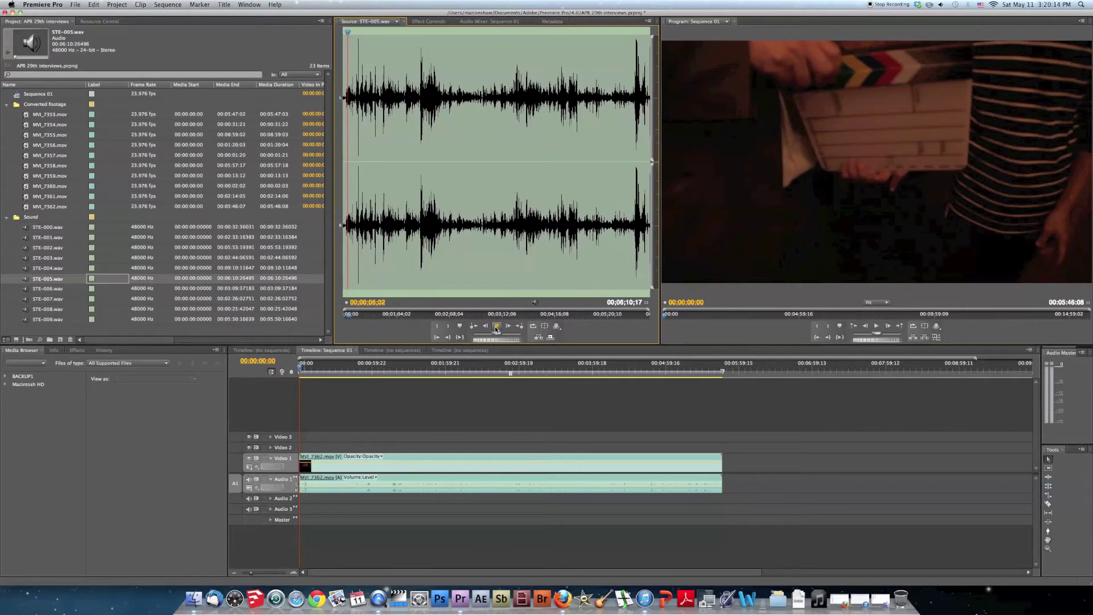
left_click(496, 328)
- Load STE-009.wav into the Source monitor and stop its playback
left_click(198, 319)
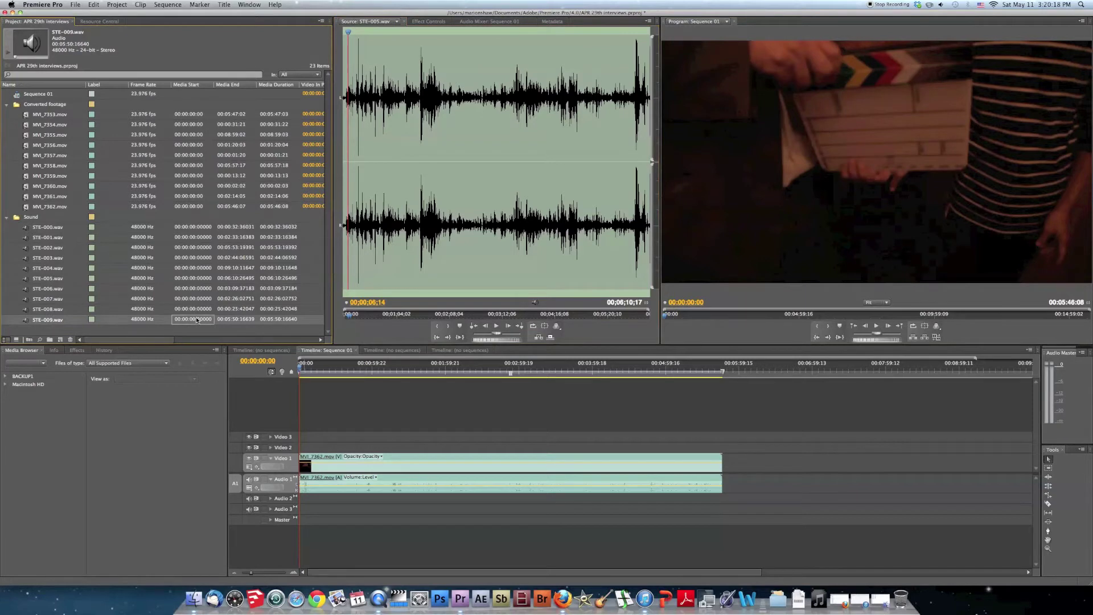
double_click(28, 316)
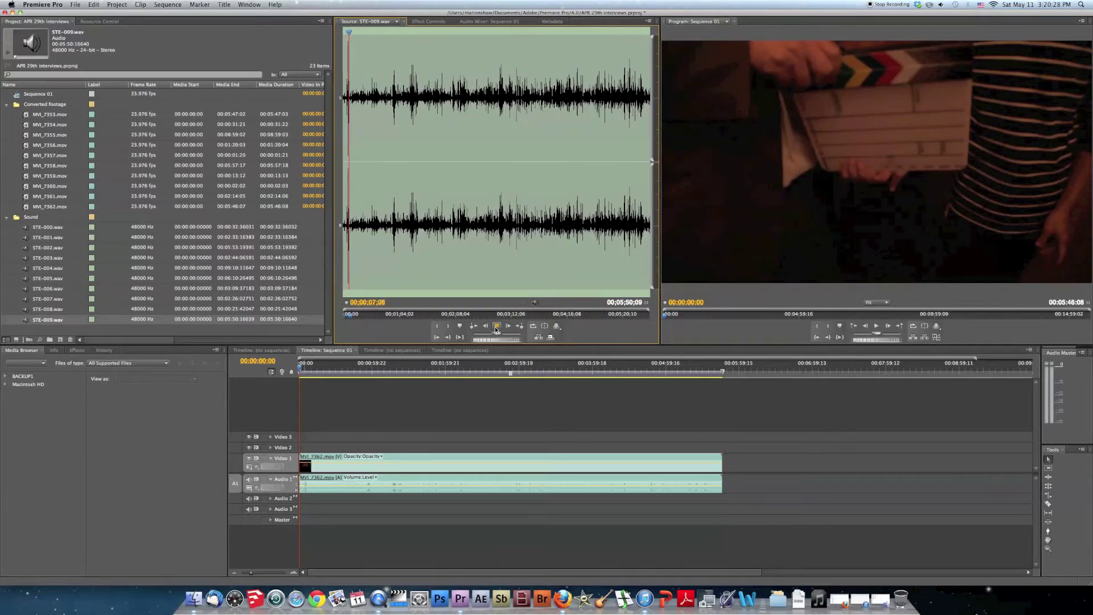
left_click(496, 329)
- Place STE-009.wav on Audio 3, switch the timeline to audio time units, and expand Audio 3
left_click_drag(26, 320, 297, 516)
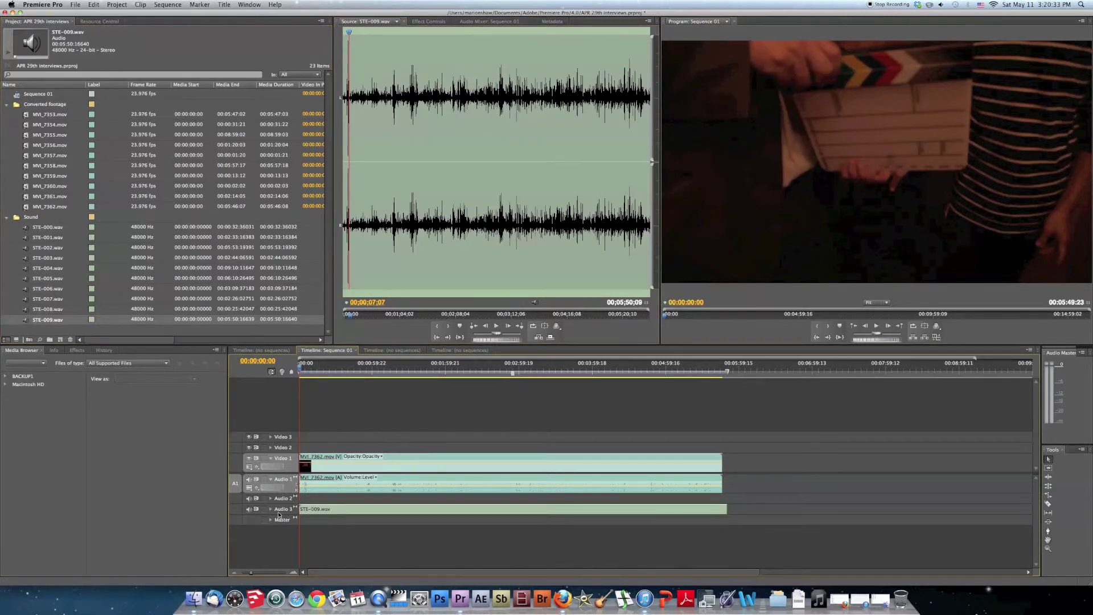
left_click(1029, 350)
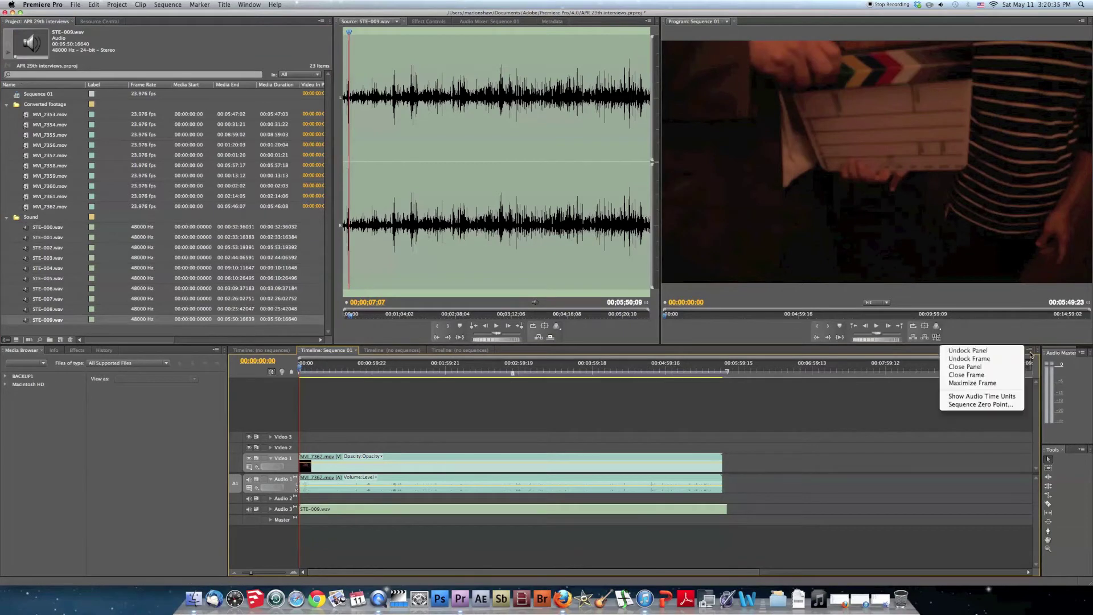
left_click(999, 397)
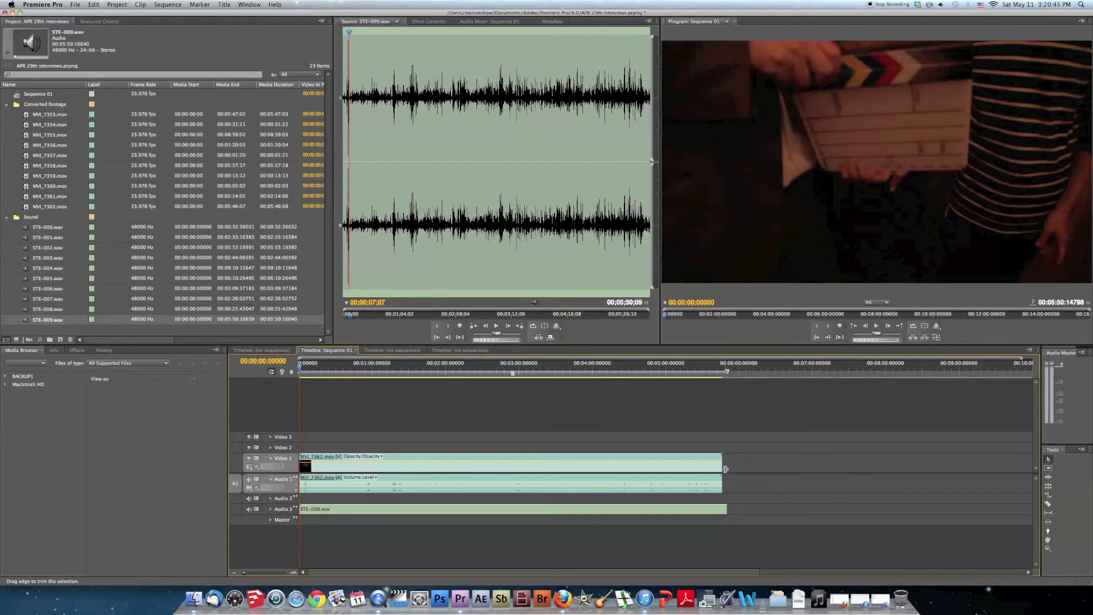
left_click(271, 511)
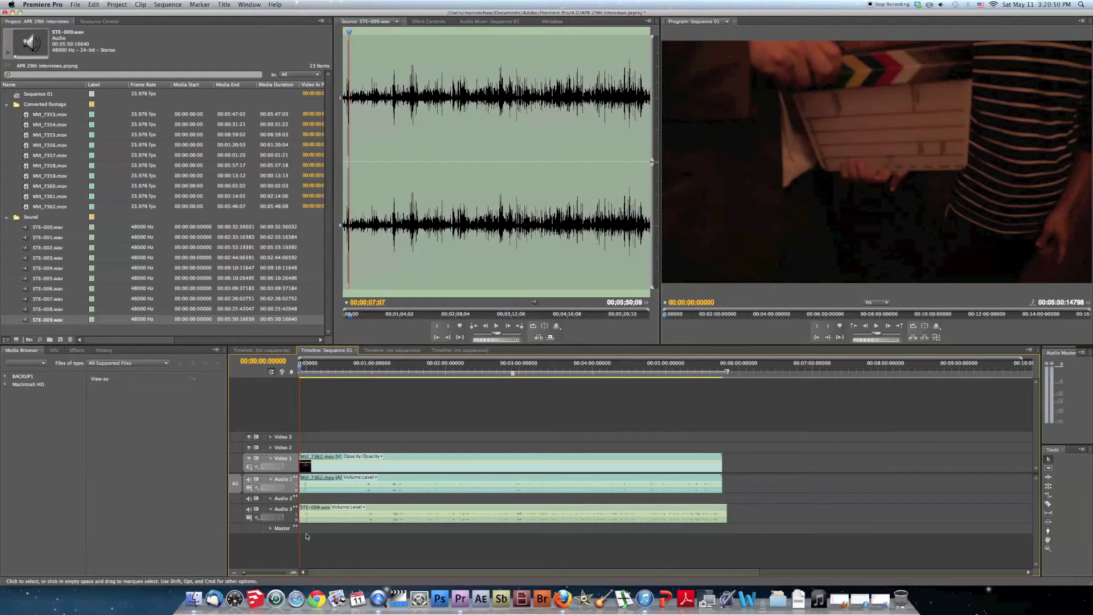
left_click(304, 369)
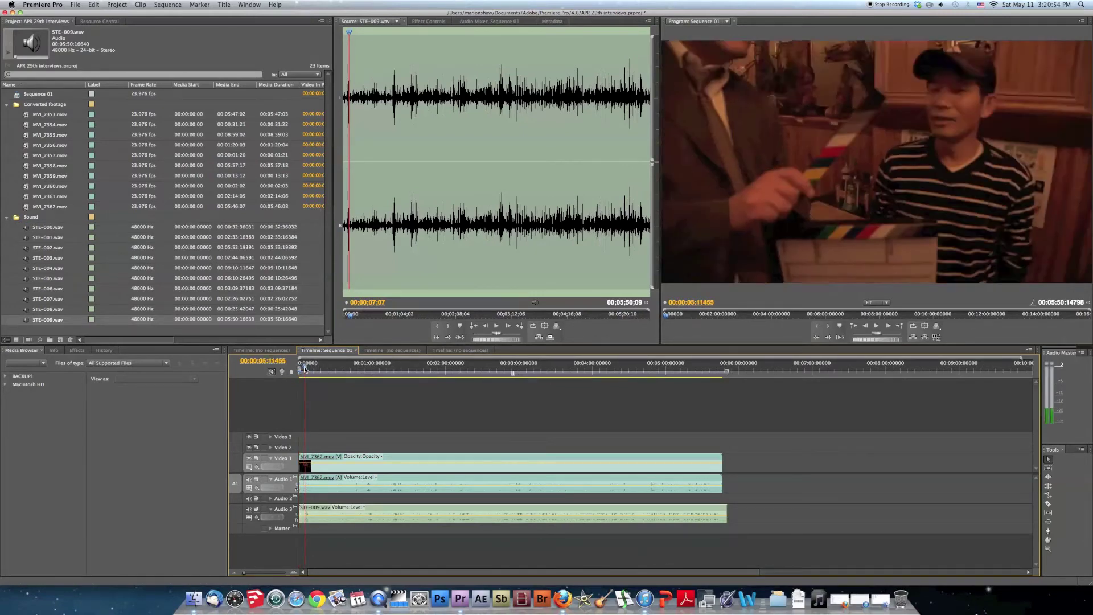
- Mute Audio 3 and play from about four seconds, returning to the clapboard frame
left_click_drag(305, 370, 304, 370)
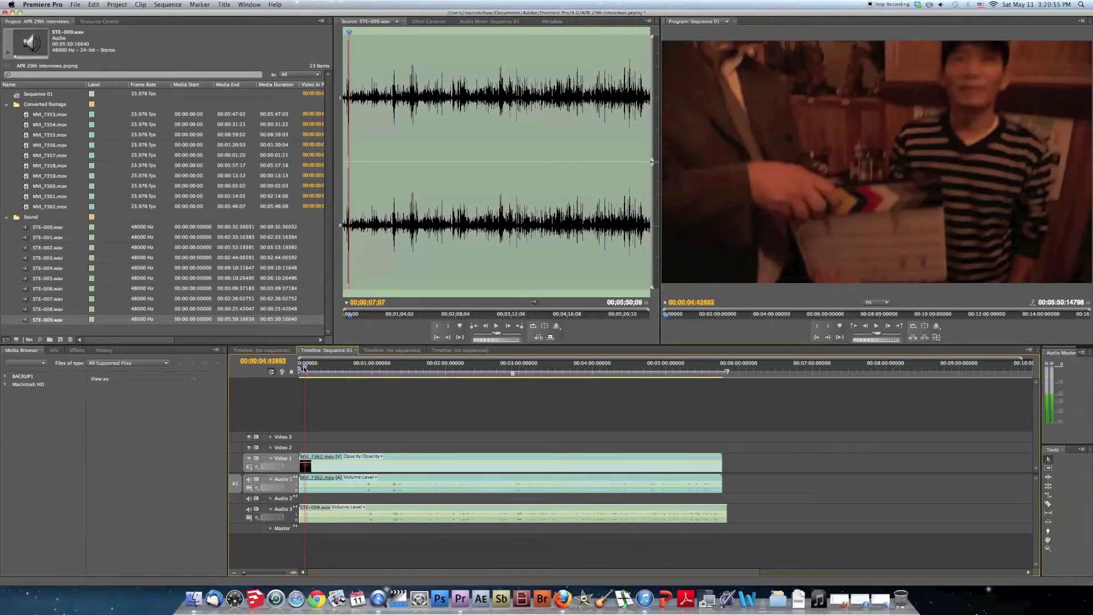
left_click(249, 511)
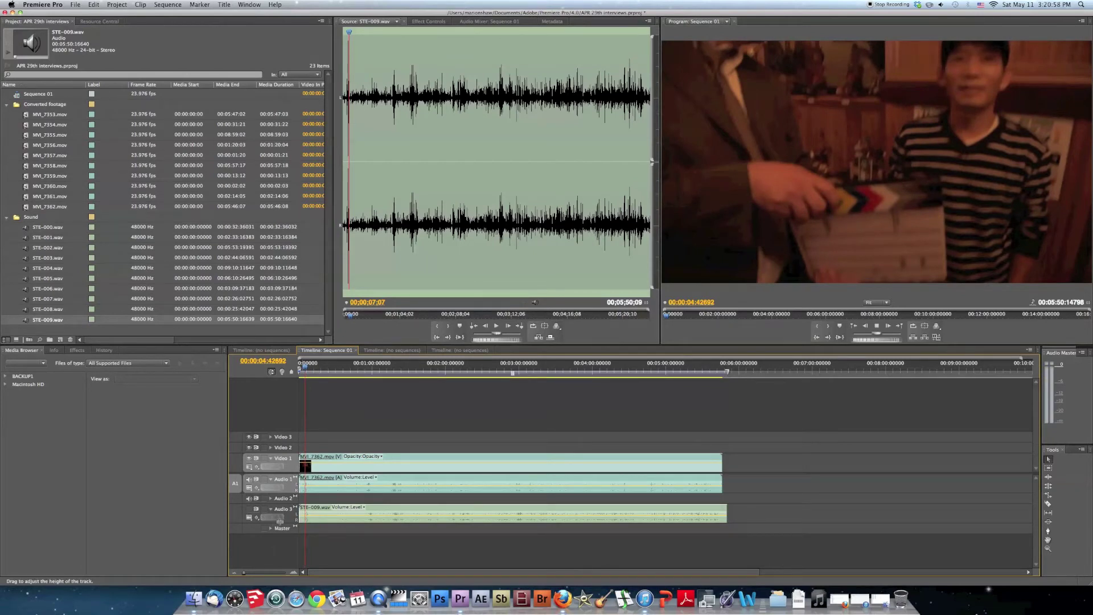
key("space")
key("space")
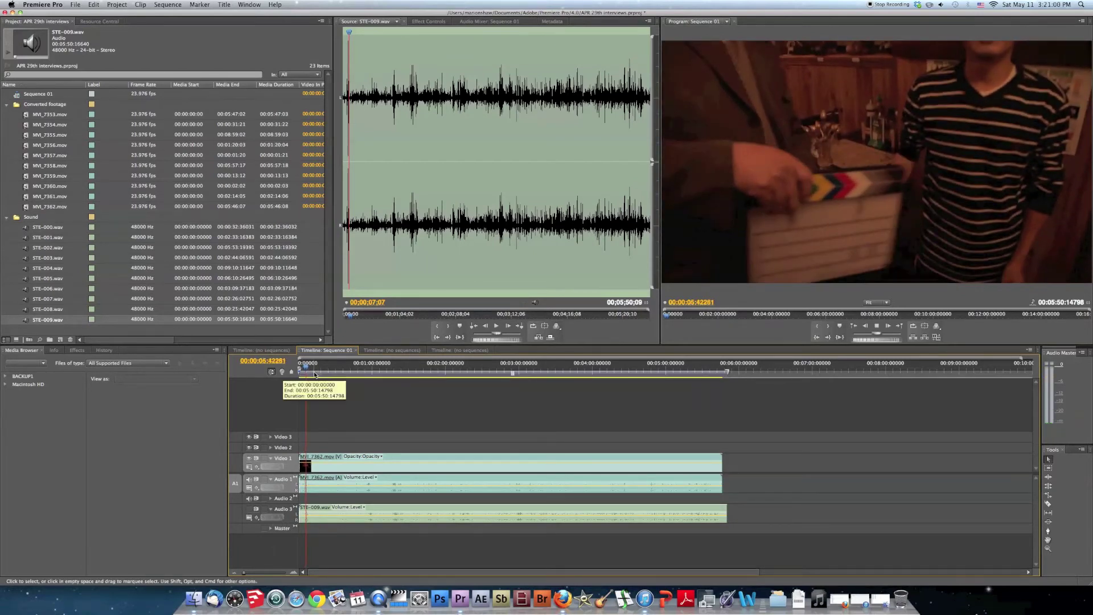
left_click_drag(306, 365, 303, 367)
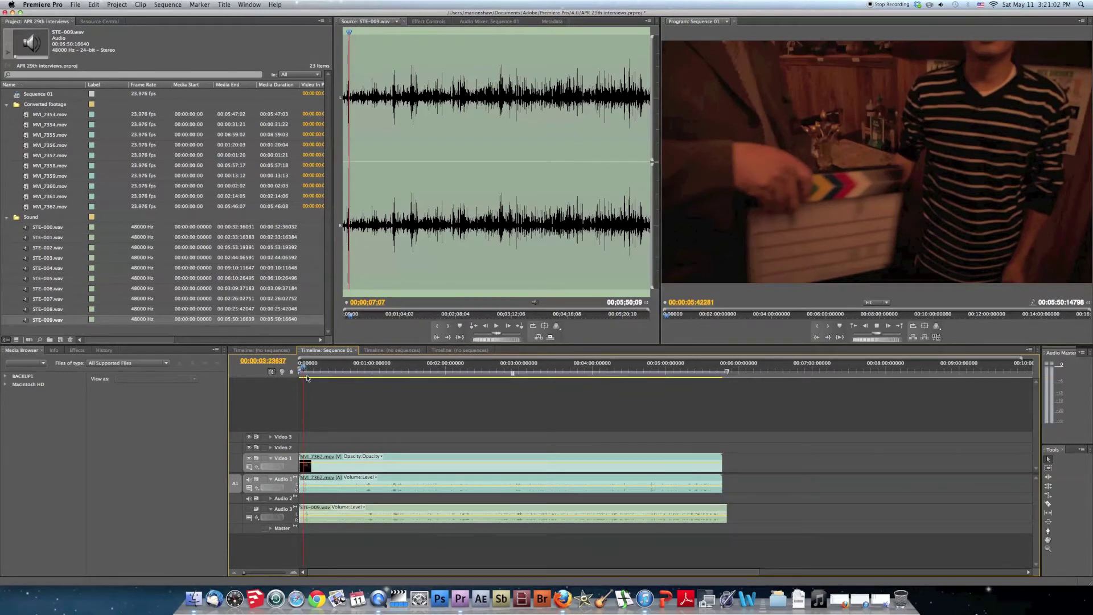
left_click(305, 367)
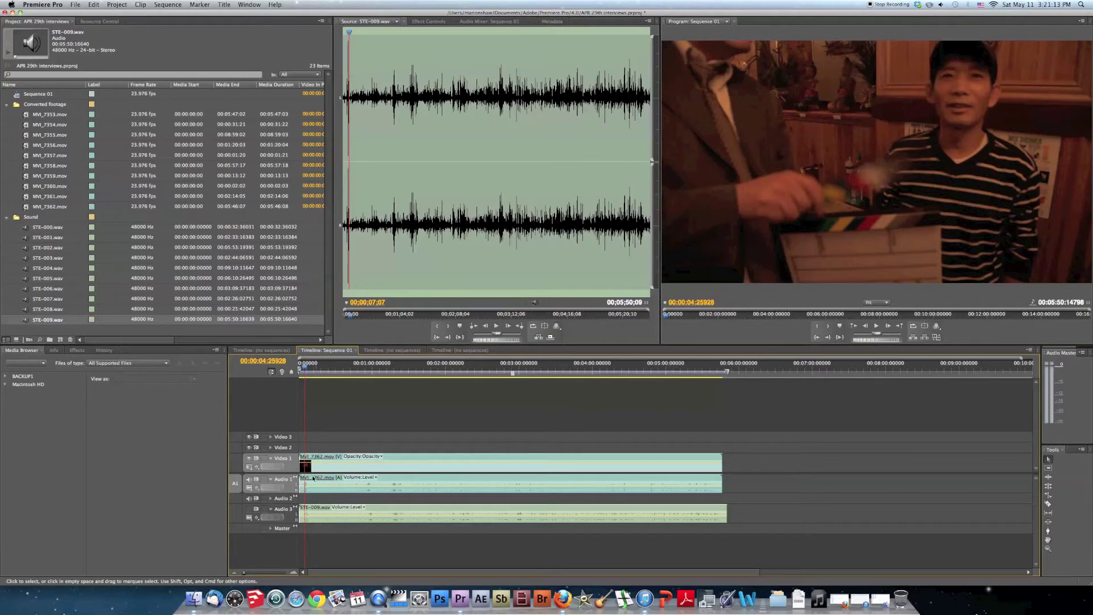
- Mute the camera audio on Audio 1 and play Sequence 01 to check sync
left_click(248, 498)
left_click(248, 479)
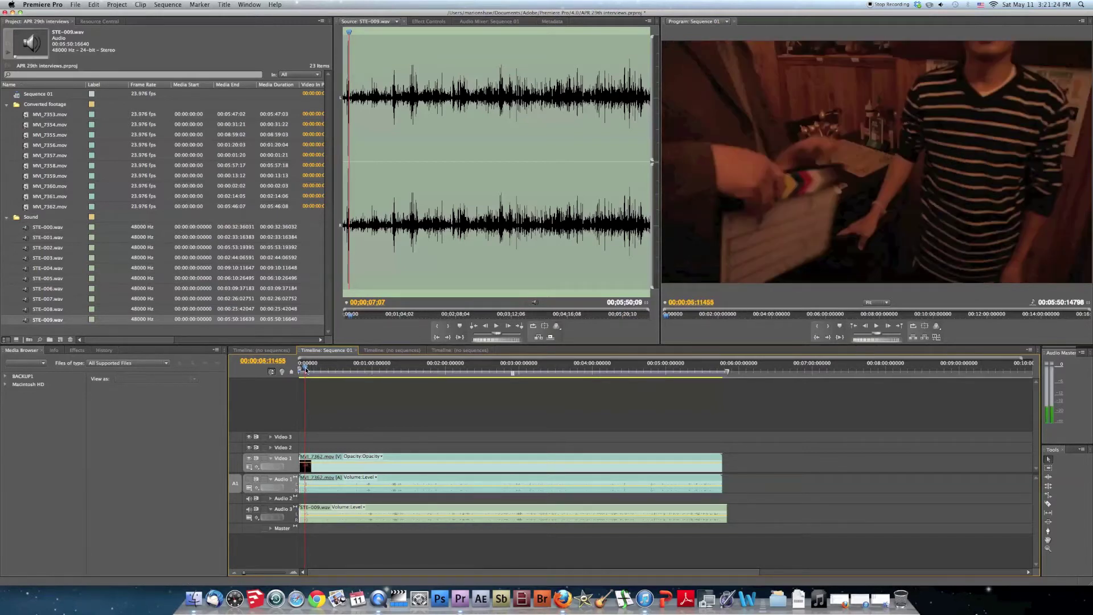
key("space")
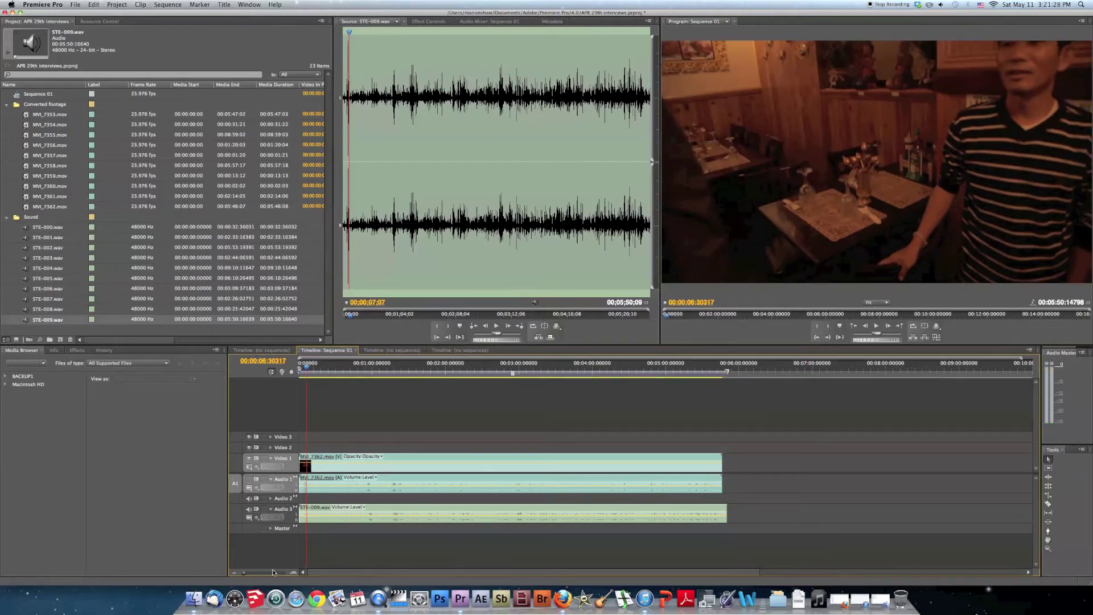
- Trim the head of STE-009.wav on Audio 3 and slide it back to the track start
left_click(293, 573)
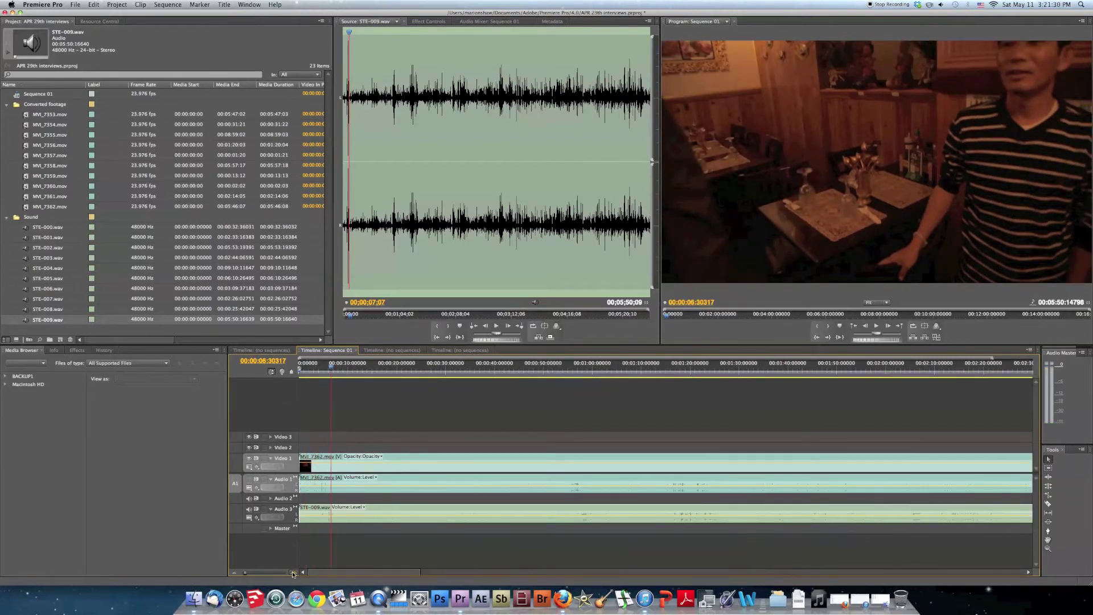
left_click(293, 572)
left_click(293, 573)
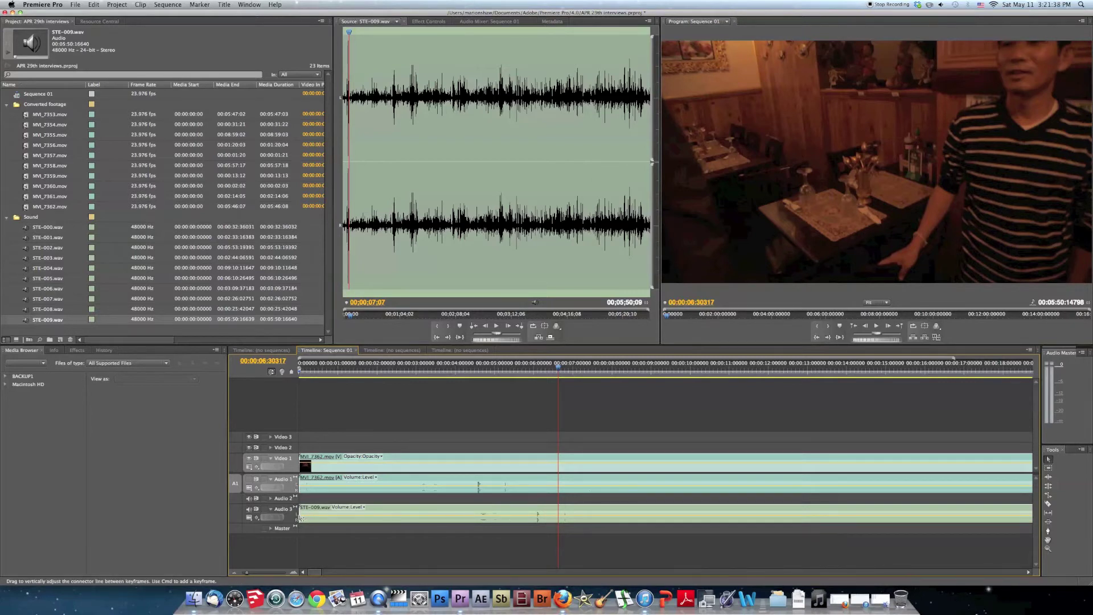
left_click(300, 515)
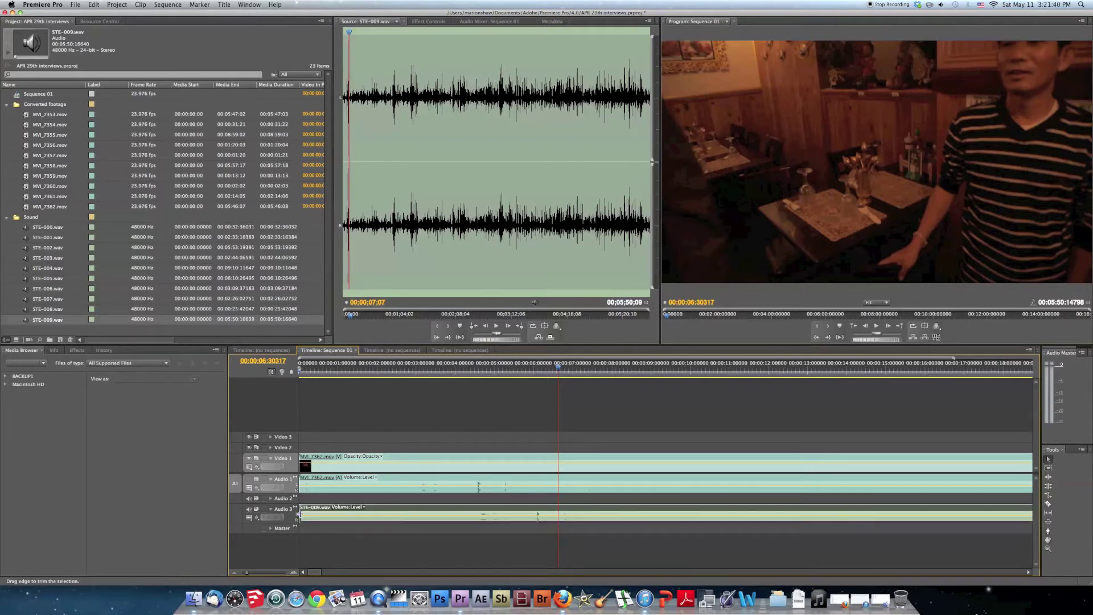
left_click_drag(300, 514, 345, 515)
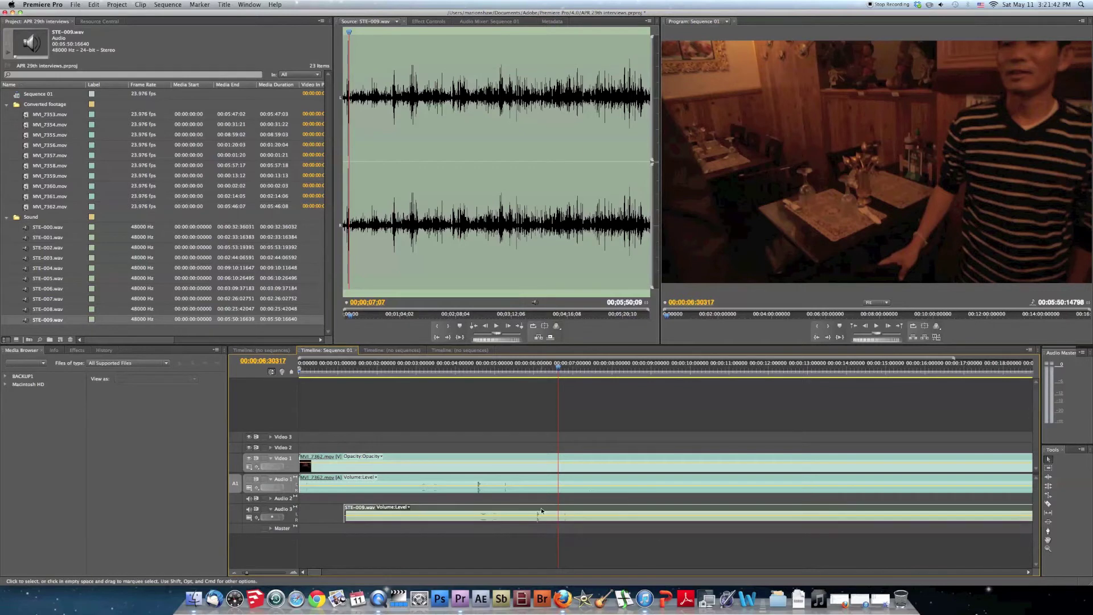
left_click_drag(508, 510, 463, 513)
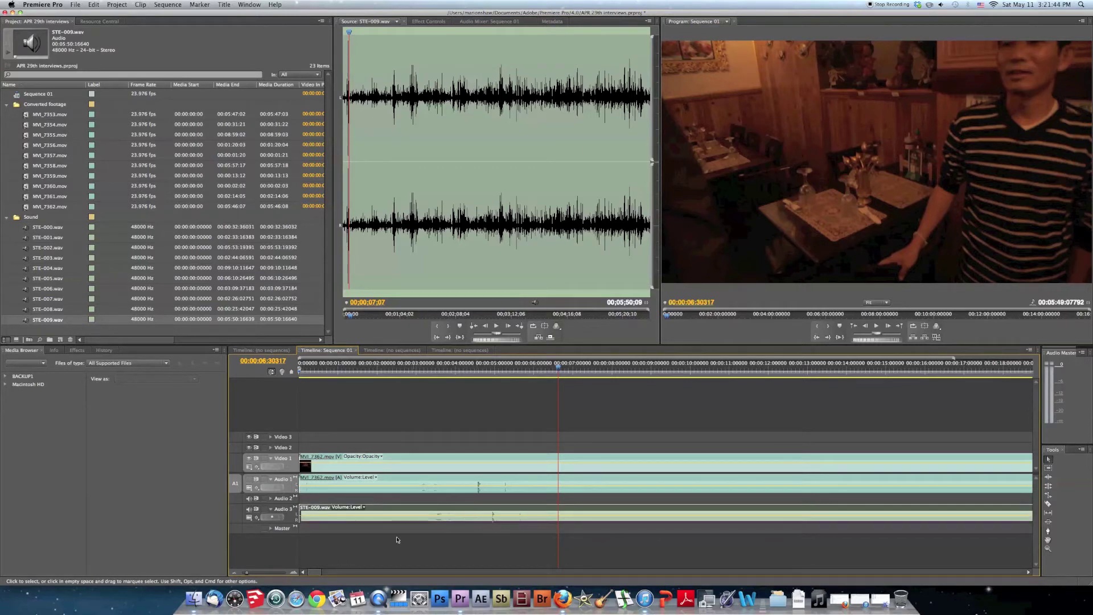
left_click_drag(296, 515, 353, 514)
left_click_drag(439, 512, 374, 514)
- Drag STE-009.wav so its clap marker roughly lines up with the camera audio
left_click(292, 574)
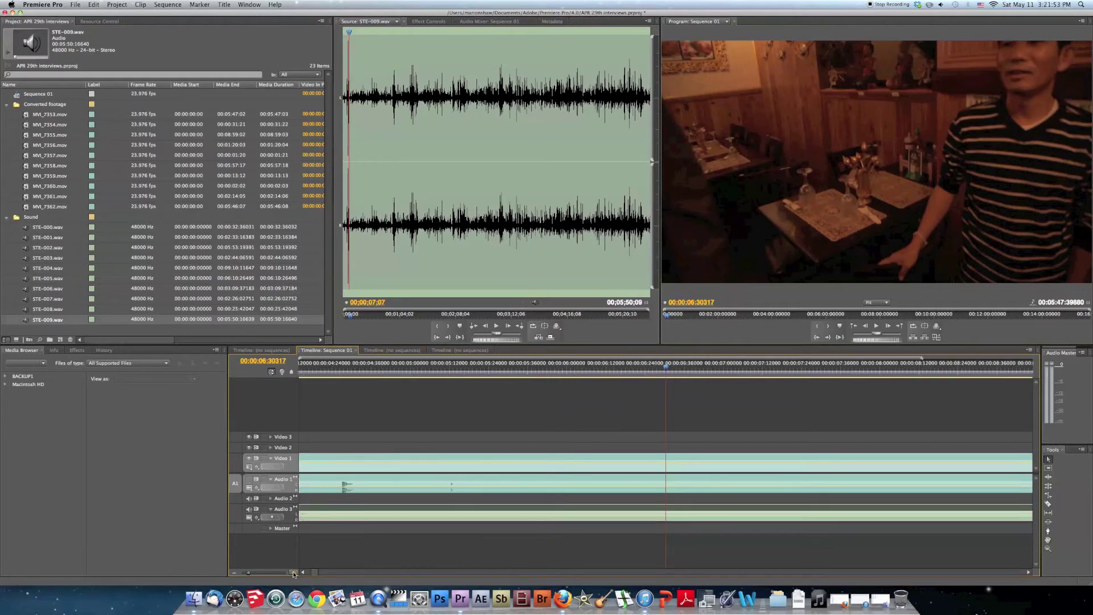
scroll(404, 521, "up", 3)
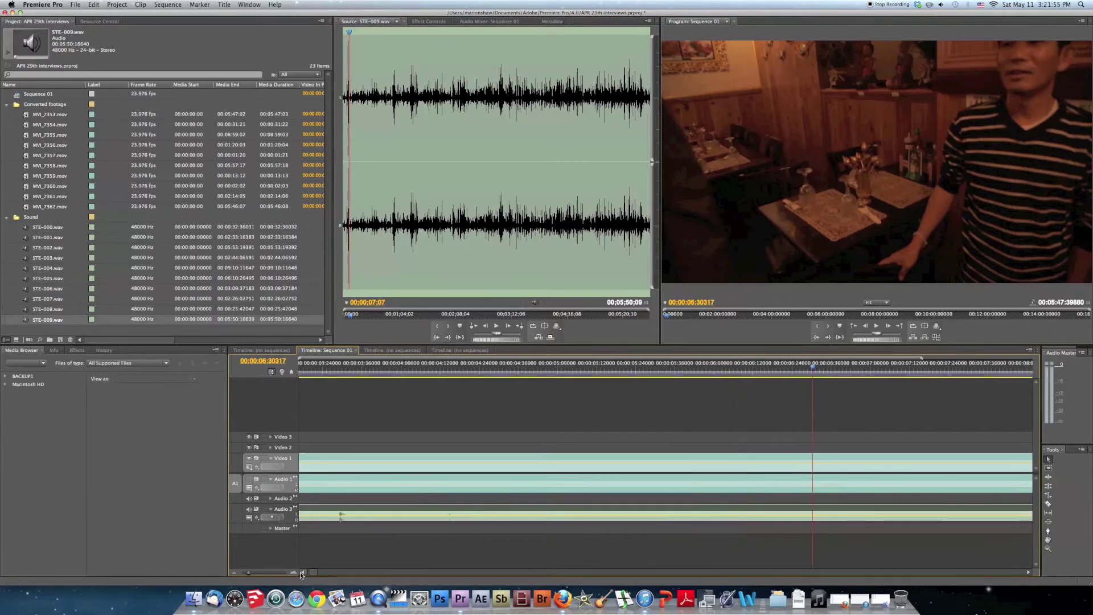
left_click_drag(349, 511, 496, 515)
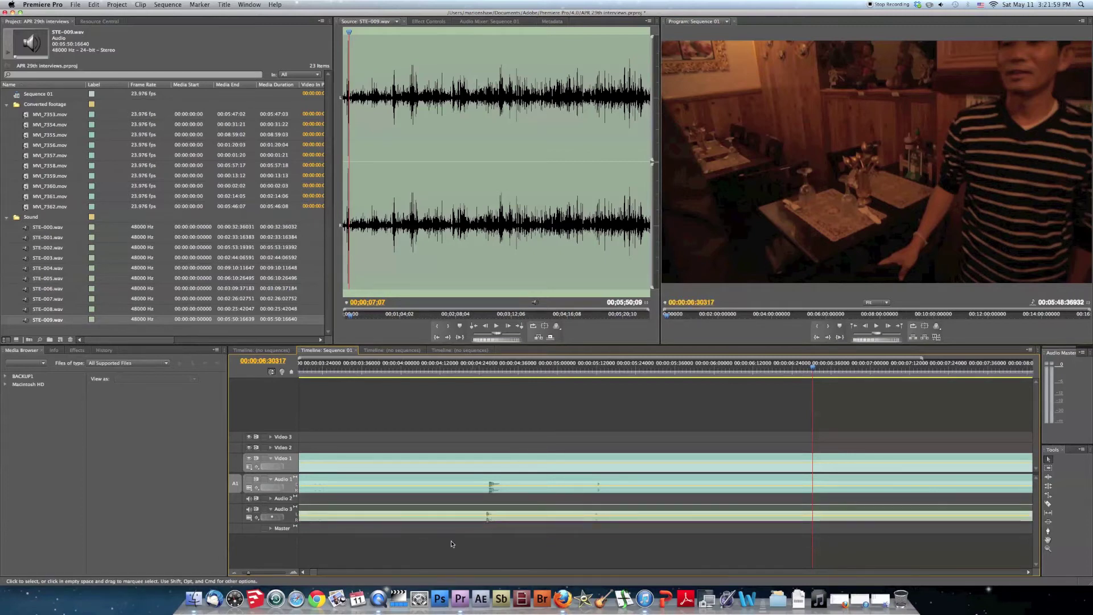
- Zoom in on the clap waveforms and shift the WAV clip right to match the peak
left_click(294, 572)
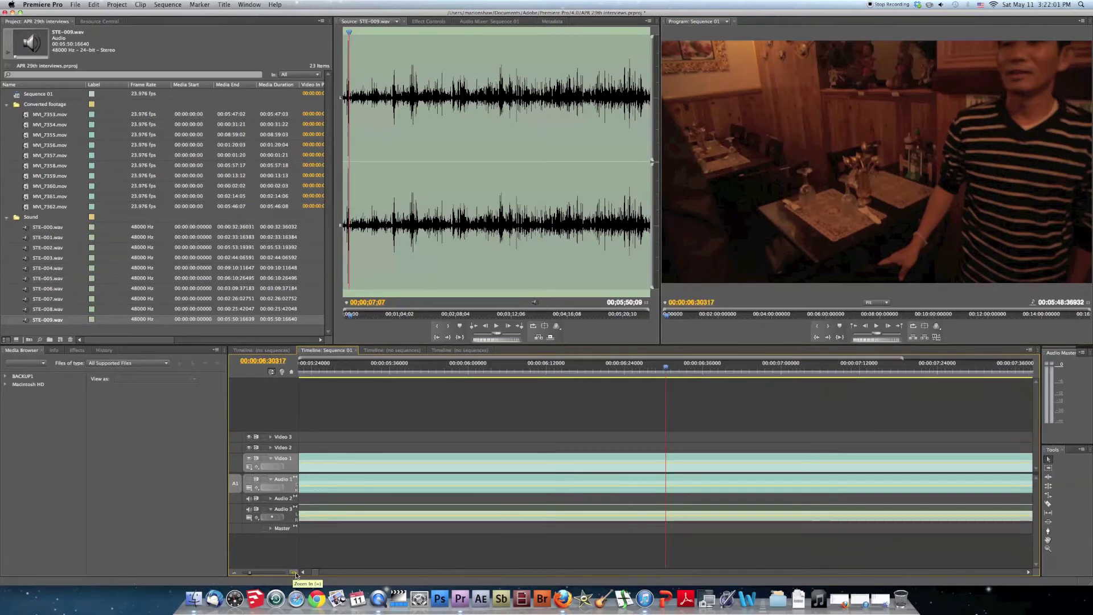
left_click_drag(305, 573, 306, 574)
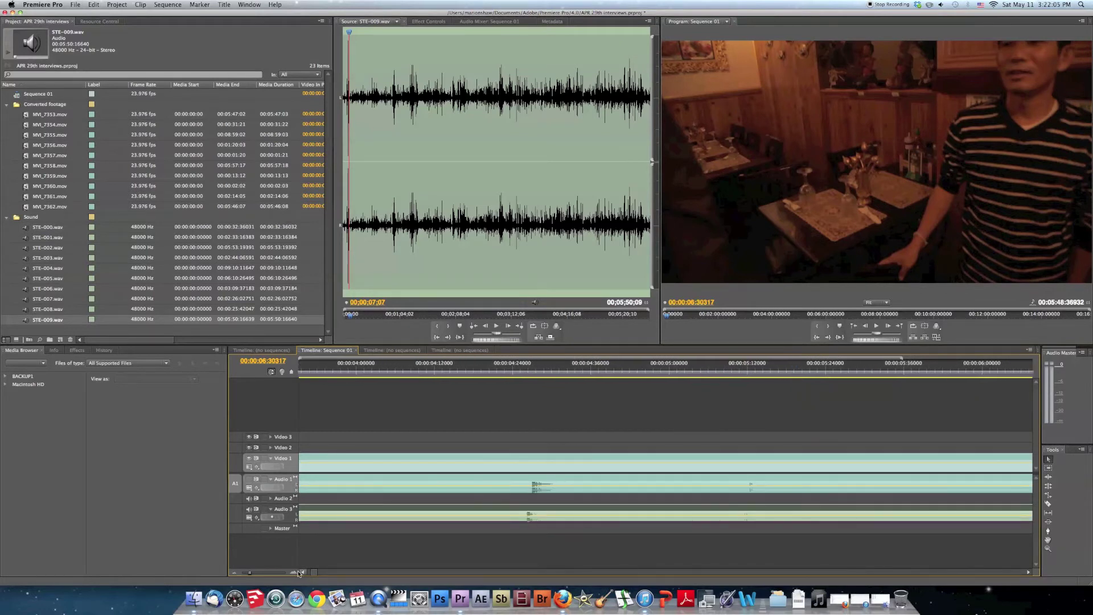
left_click(295, 572)
left_click(295, 572)
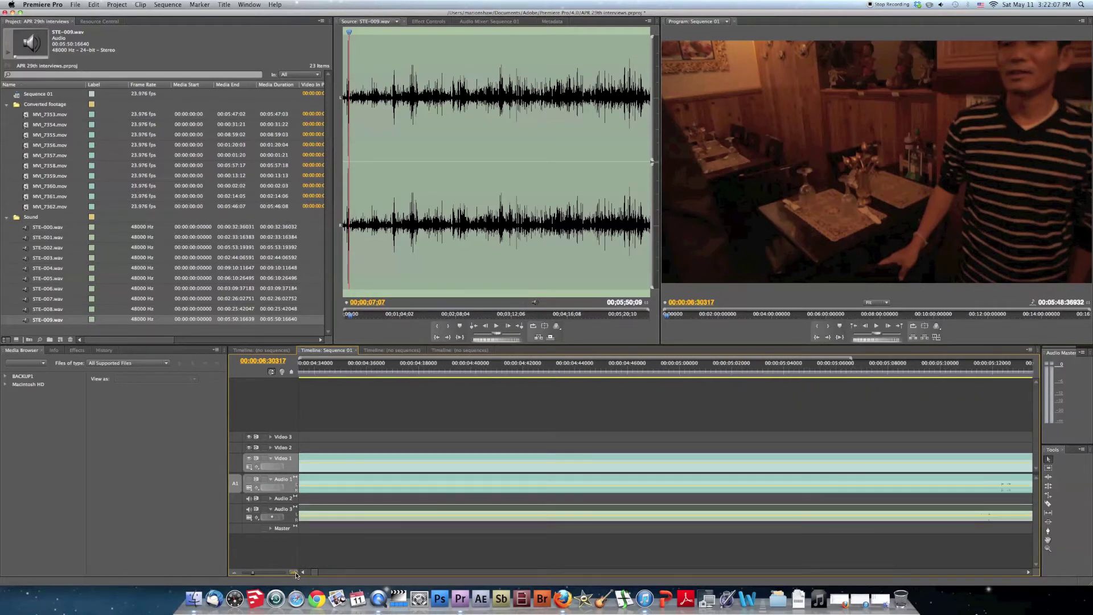
left_click_drag(306, 573, 305, 573)
left_click(294, 572)
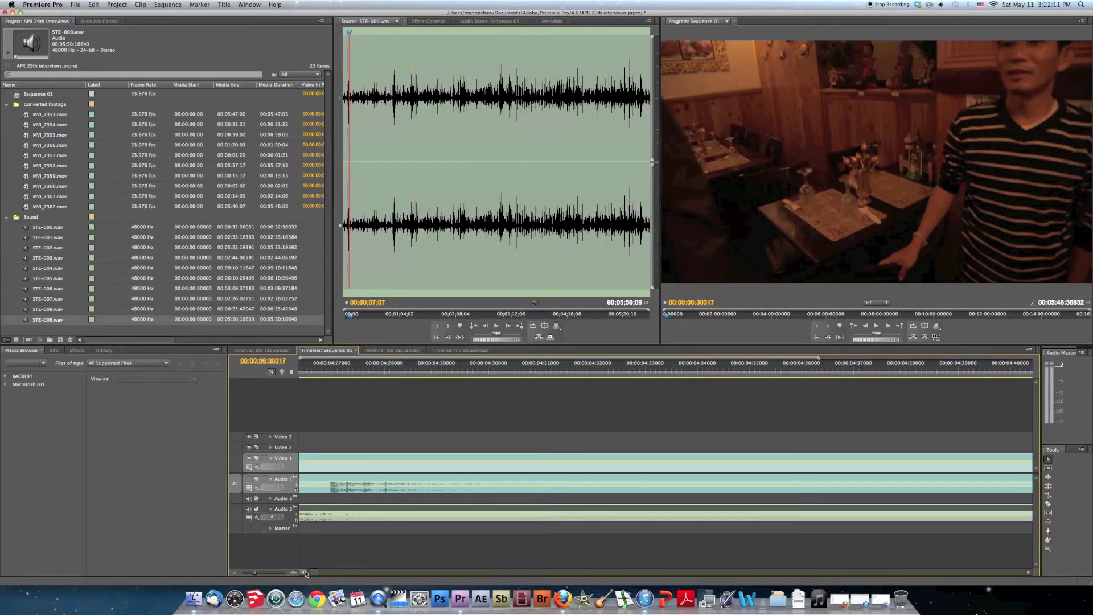
left_click(294, 573)
left_click_drag(306, 574, 306, 573)
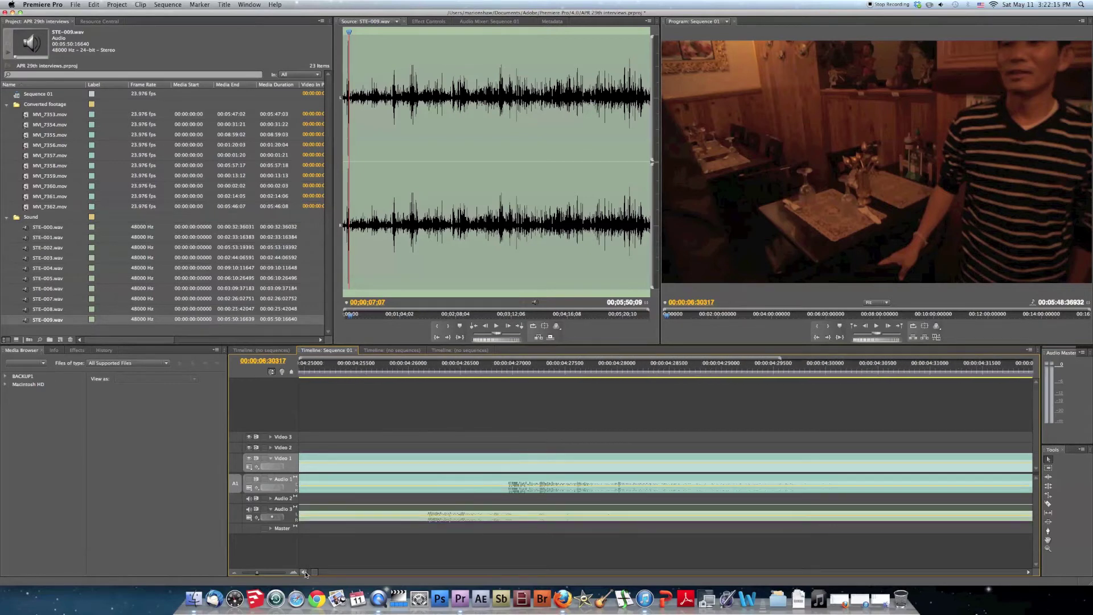
left_click(294, 573)
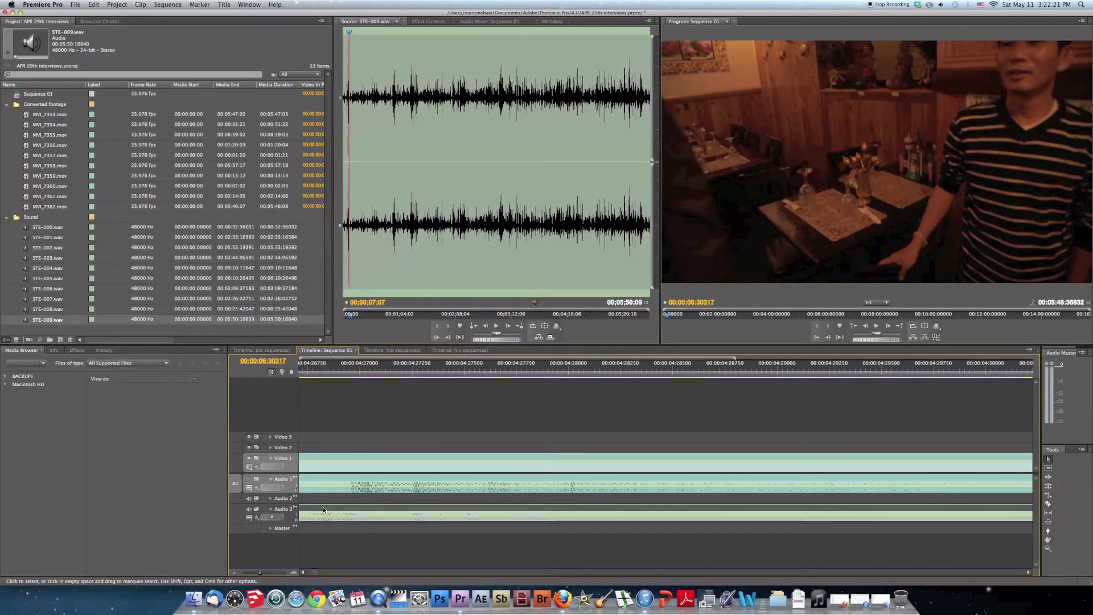
left_click_drag(324, 510, 353, 511)
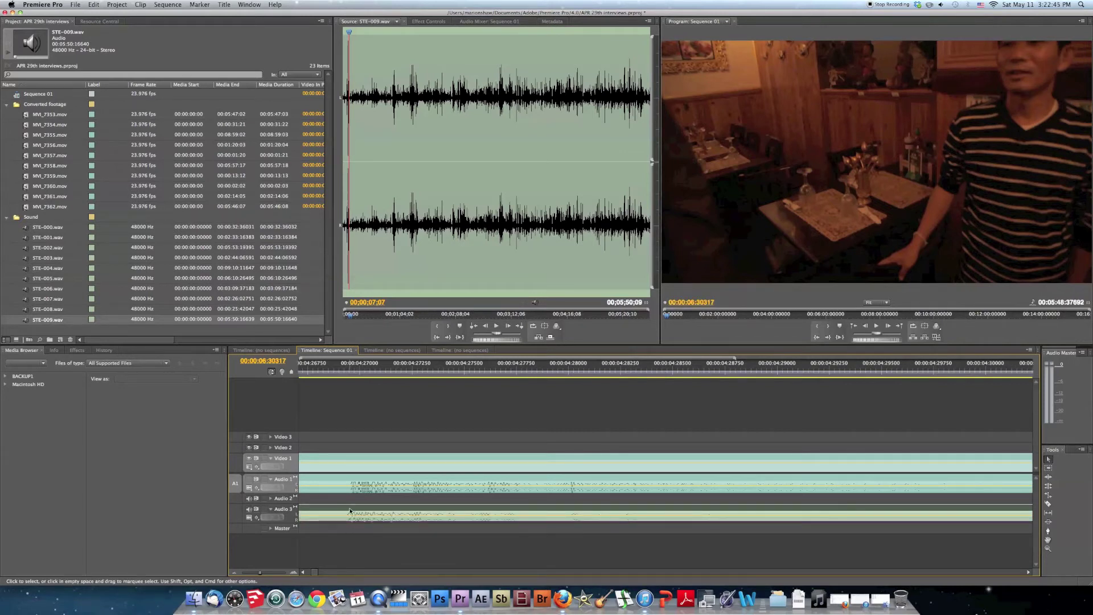
left_click_drag(351, 510, 357, 510)
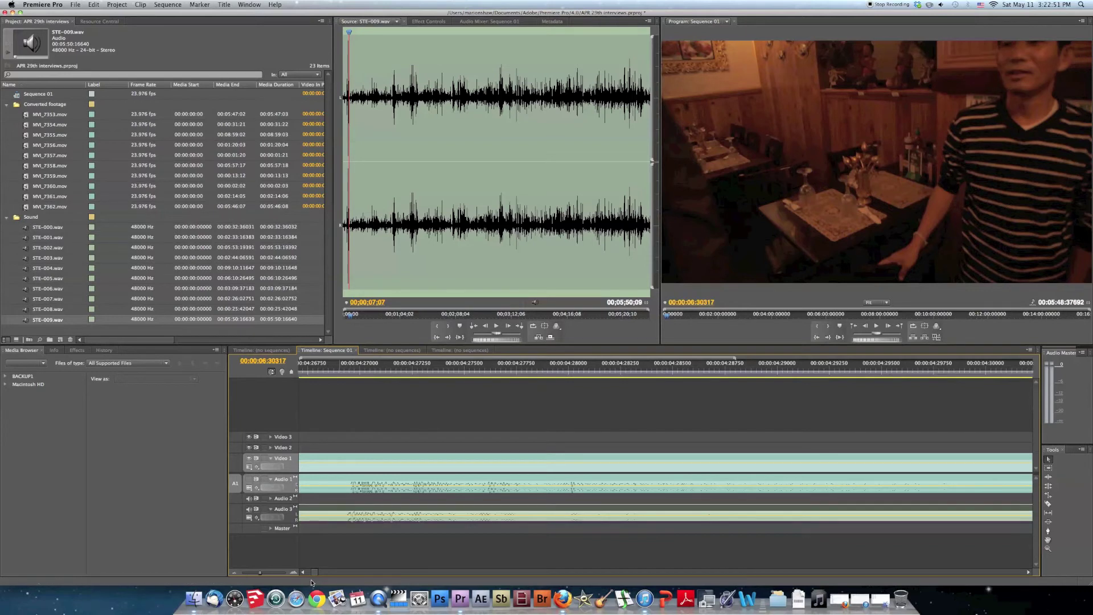
- Nudge STE-009.wav a few samples right, then slightly left, to align the clap peaks exactly
left_click(294, 573)
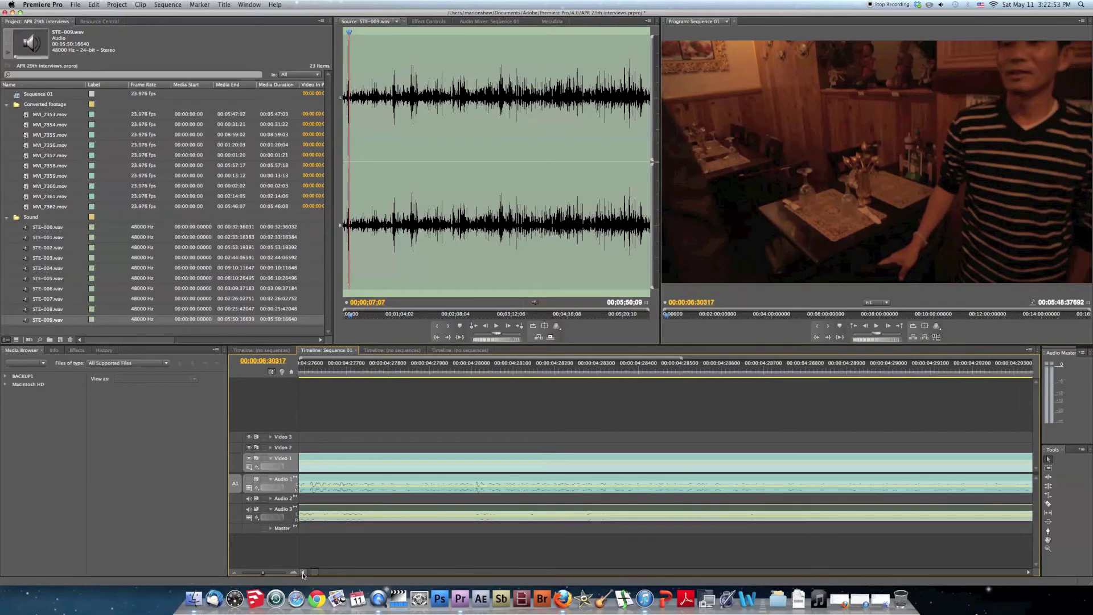
left_click(294, 573)
left_click(302, 573)
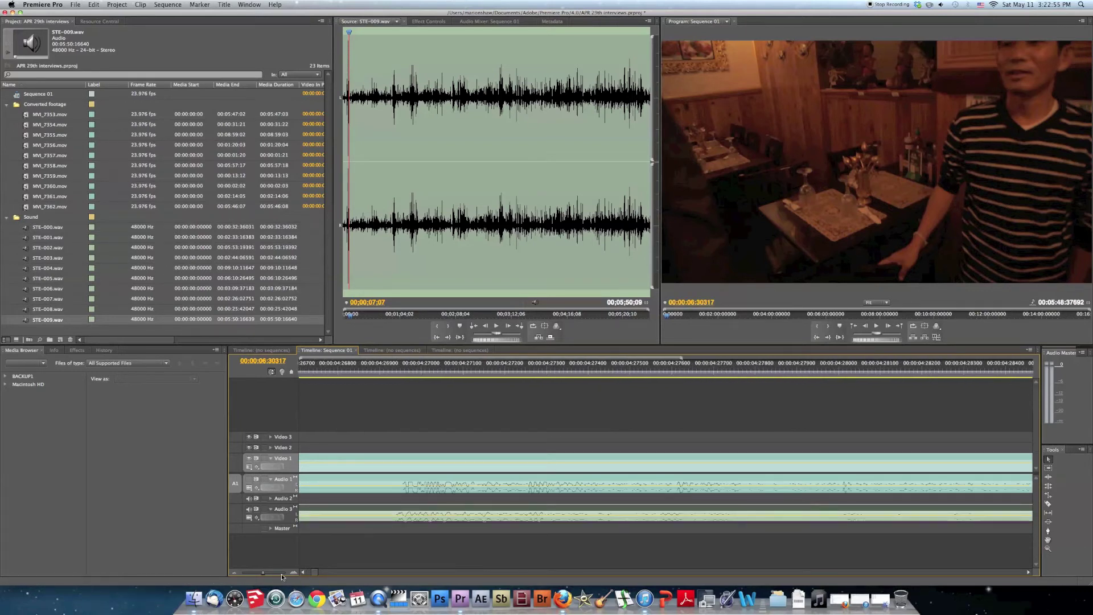
left_click(294, 573)
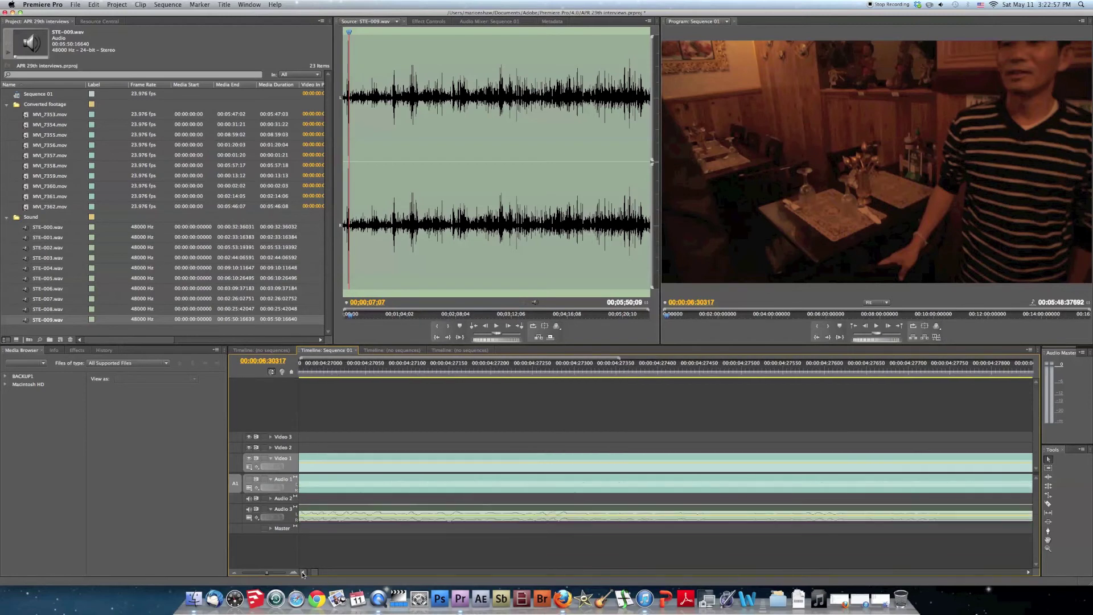
left_click(302, 573)
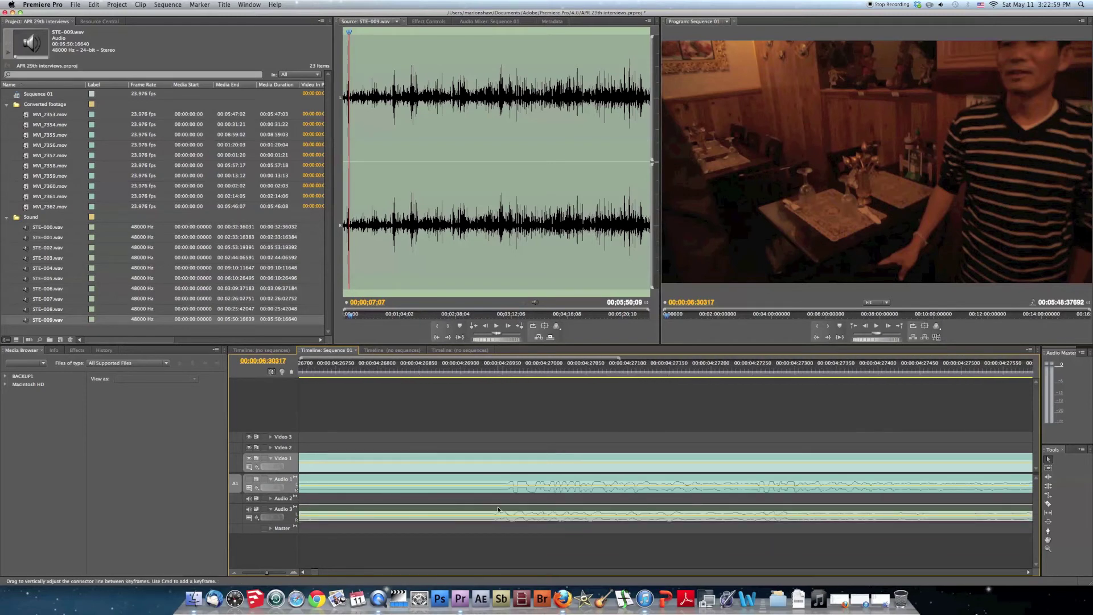
left_click_drag(501, 509, 515, 511)
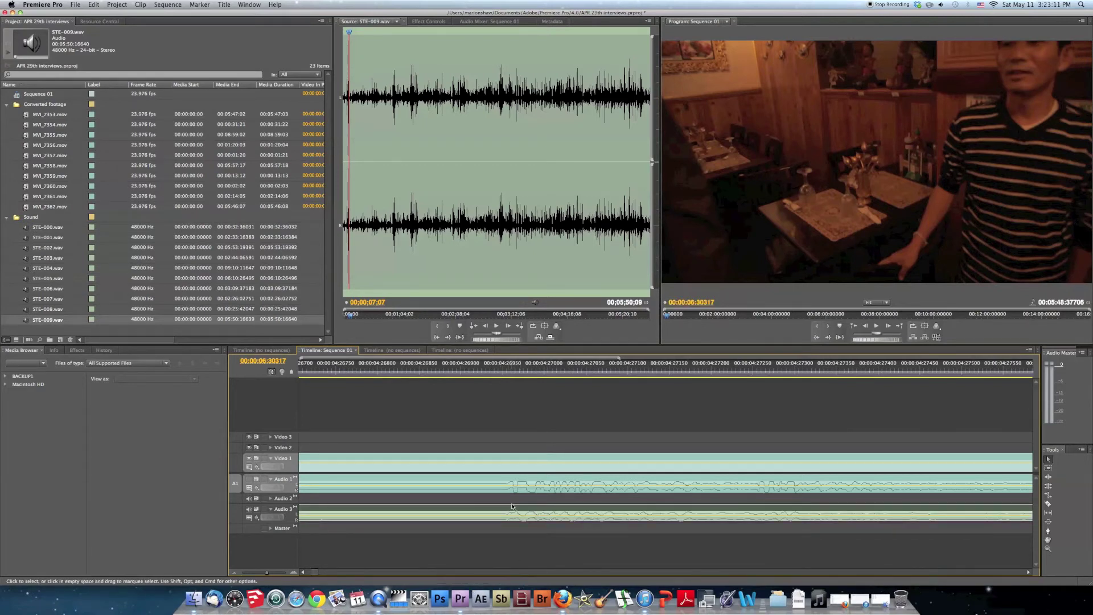
left_click_drag(510, 508, 506, 510)
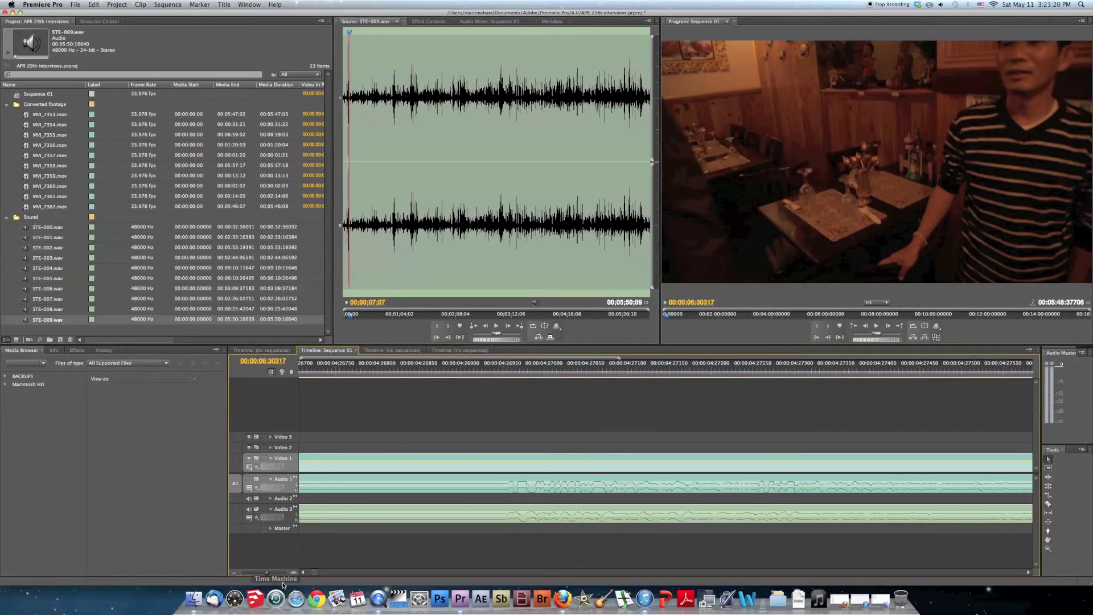
left_click_drag(260, 573, 247, 577)
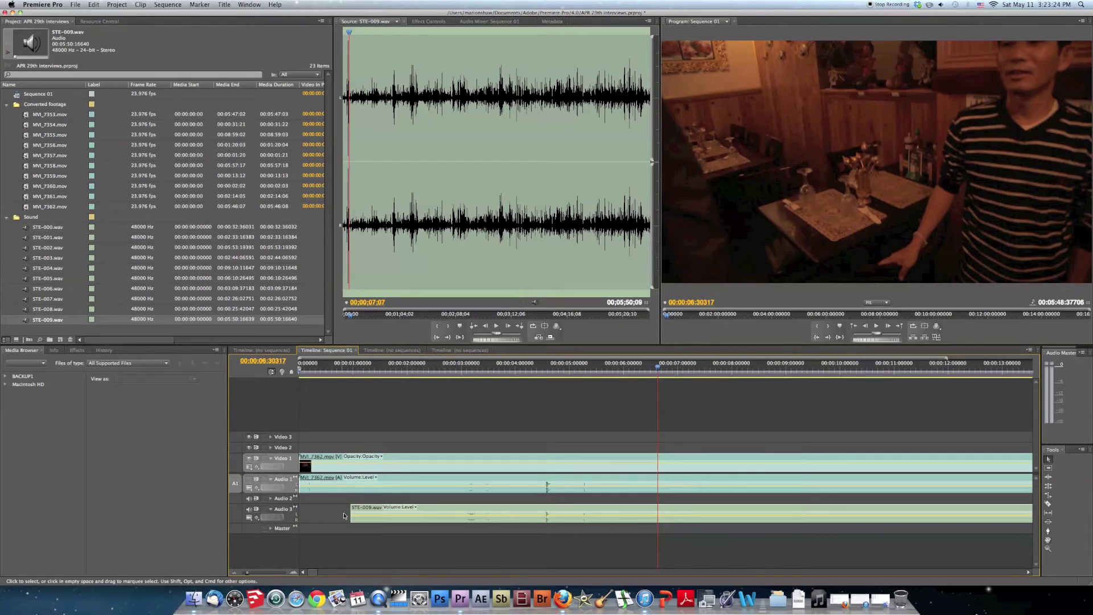
- Extend STE-009.wav's head to 00:00:00 and trim its tail flush with Video 1's end
left_click_drag(351, 516, 297, 523)
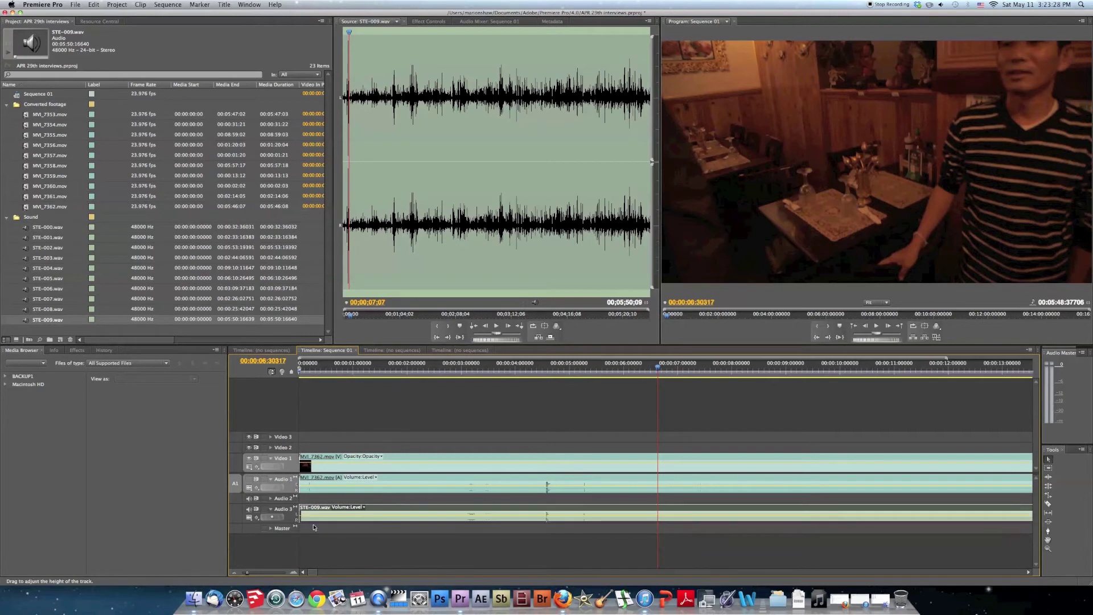
left_click_drag(439, 572, 570, 577)
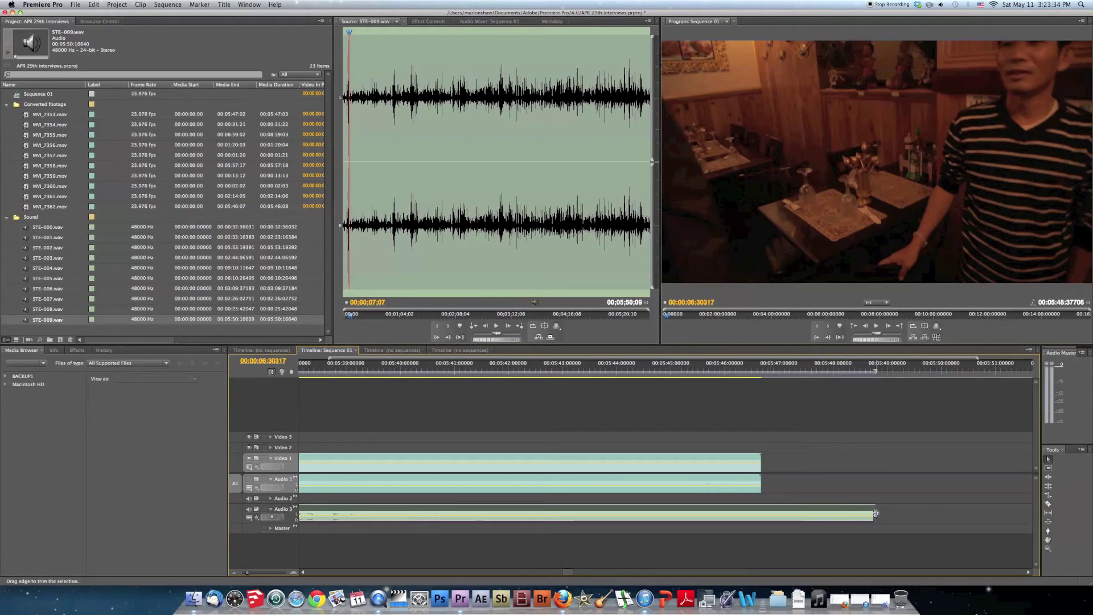
left_click_drag(876, 515, 764, 517)
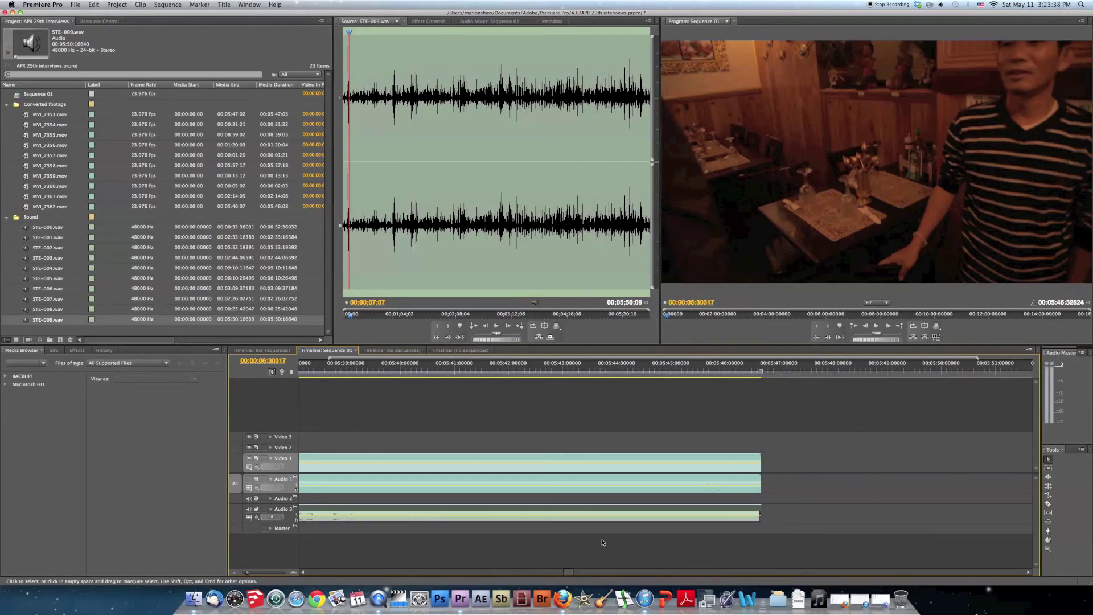
left_click(544, 456)
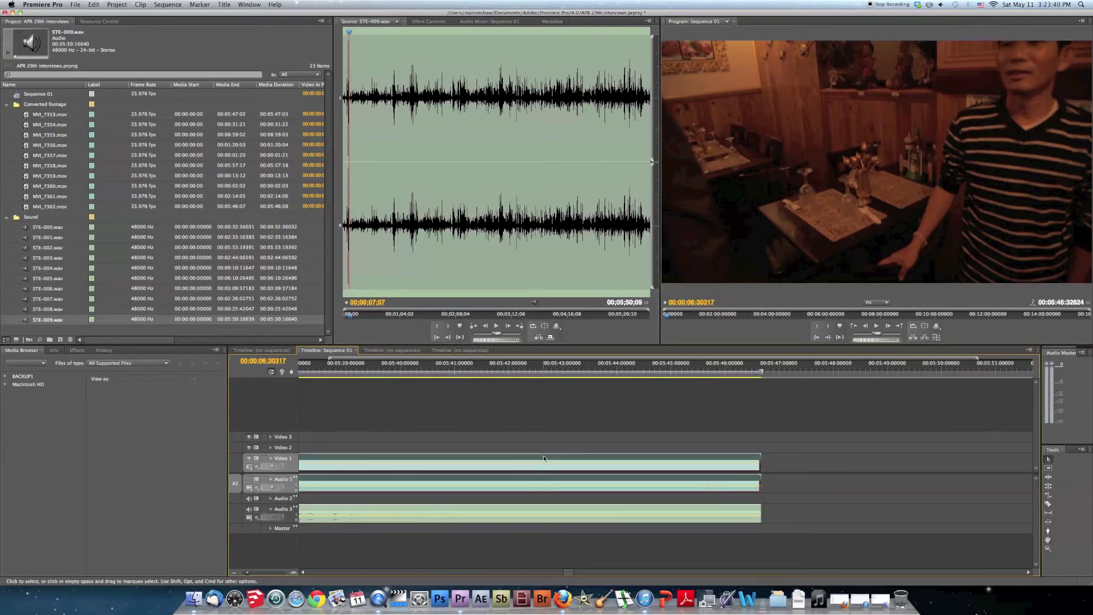
- Unlink MVI_7362.mov's camera audio and delete it from Audio 1
right_click(543, 457)
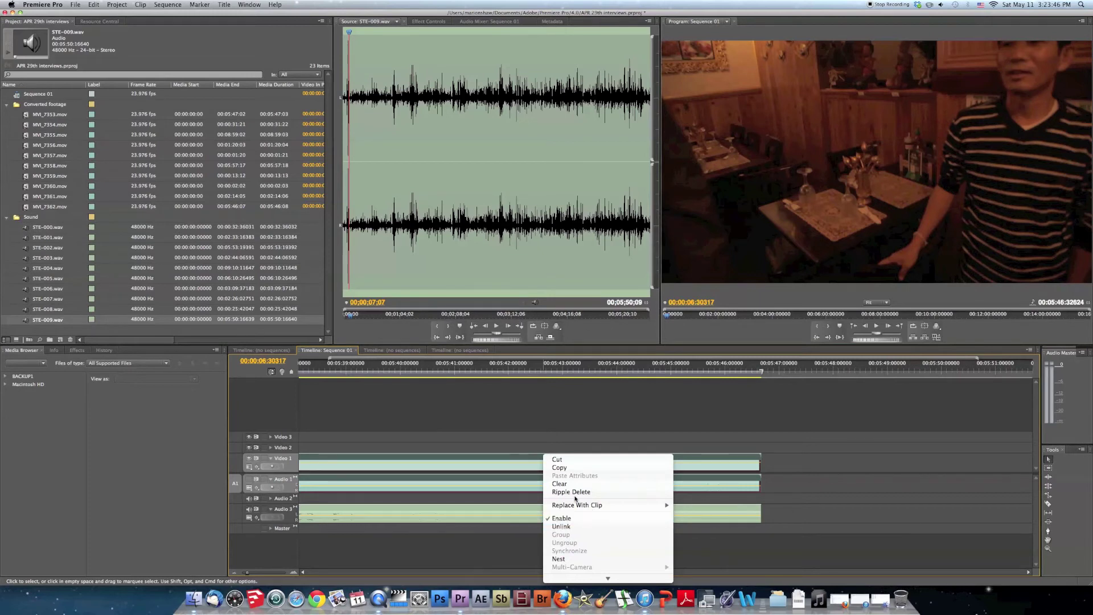
left_click(561, 526)
left_click(530, 498)
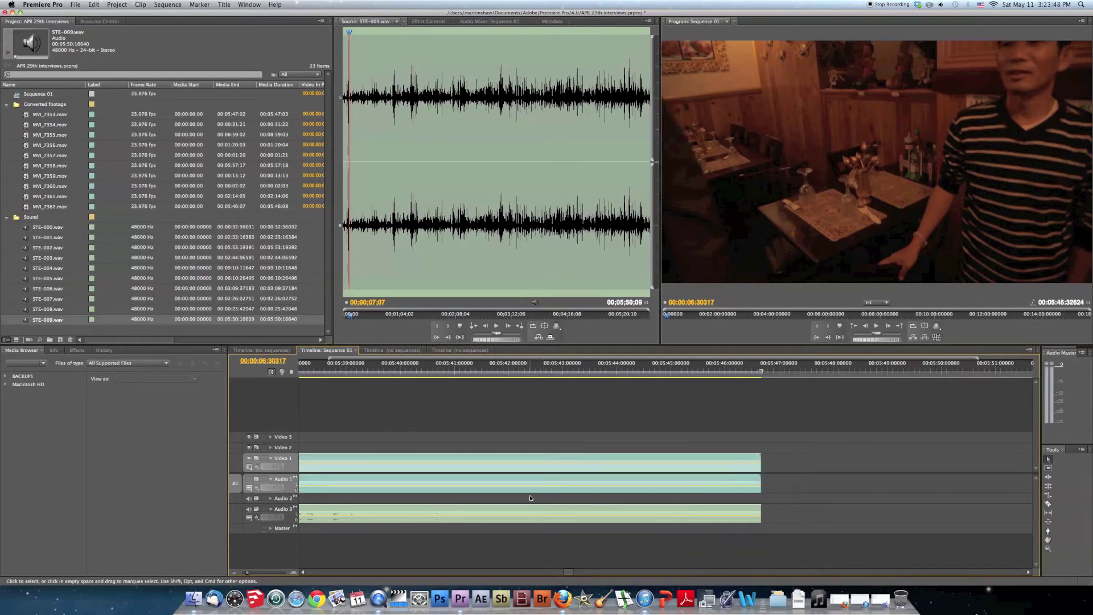
left_click_drag(831, 471, 731, 493)
left_click_drag(799, 488, 757, 490)
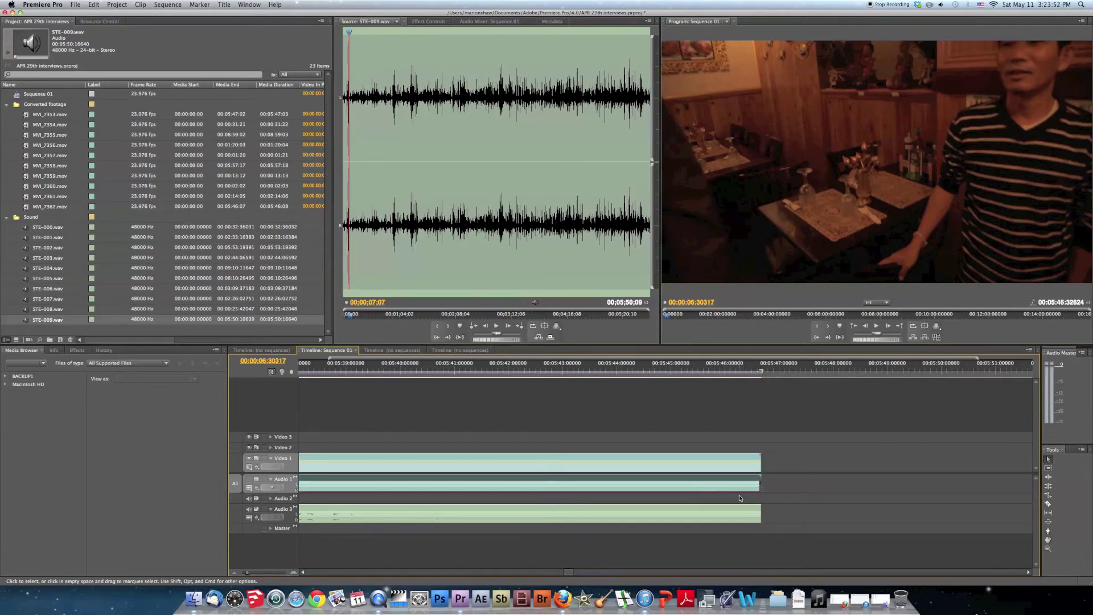
key("Delete")
- Link the video clip with STE-009.wav and move the WAV up onto Audio 1
left_click(689, 462)
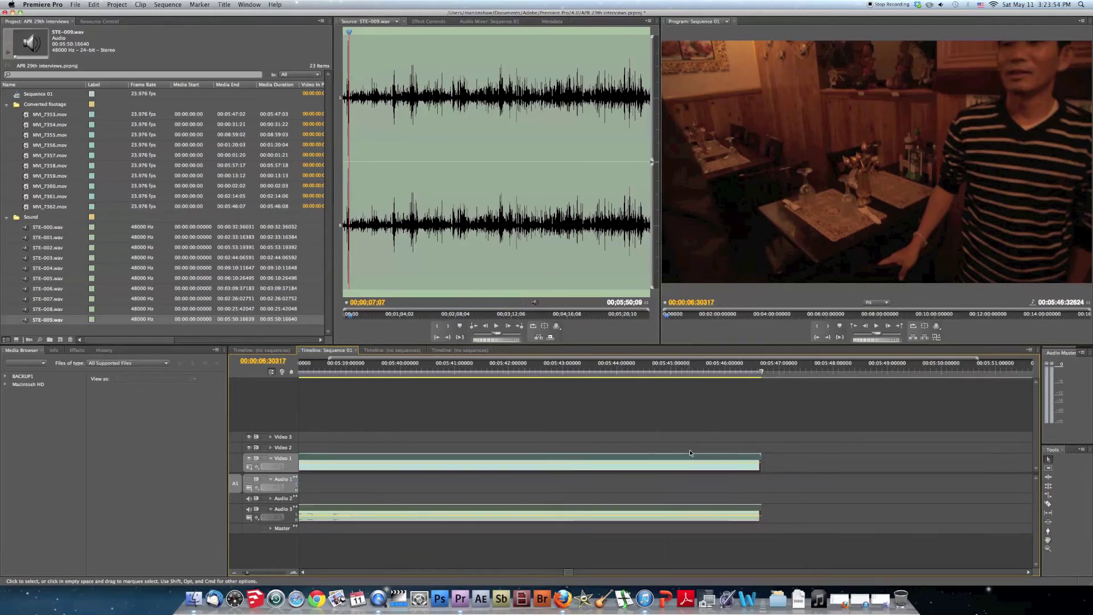
right_click(691, 453)
left_click(705, 402)
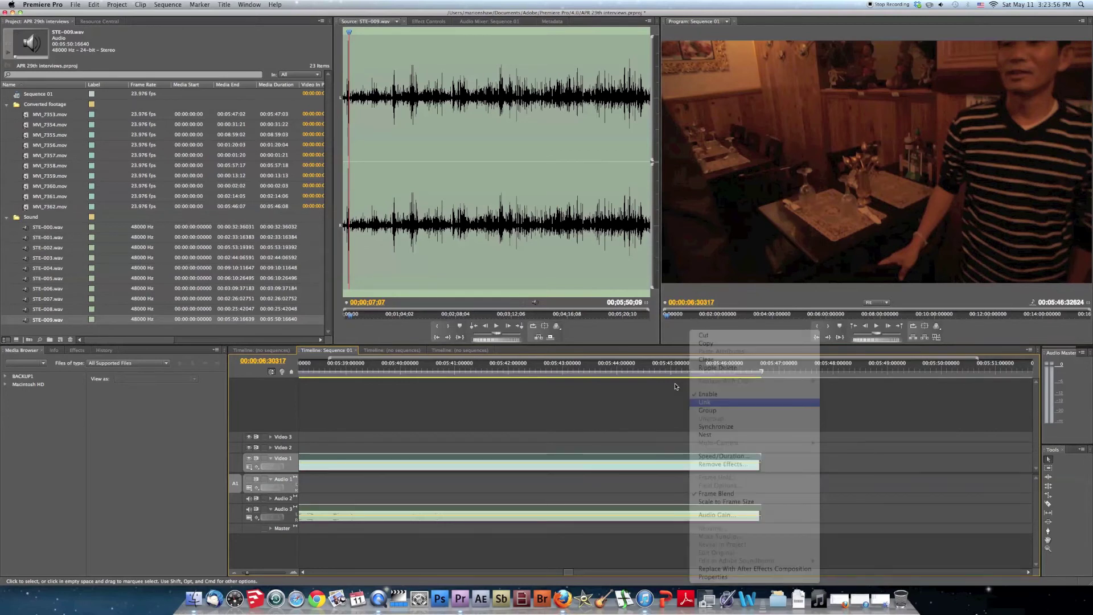
left_click_drag(566, 572, 292, 581)
left_click(377, 503)
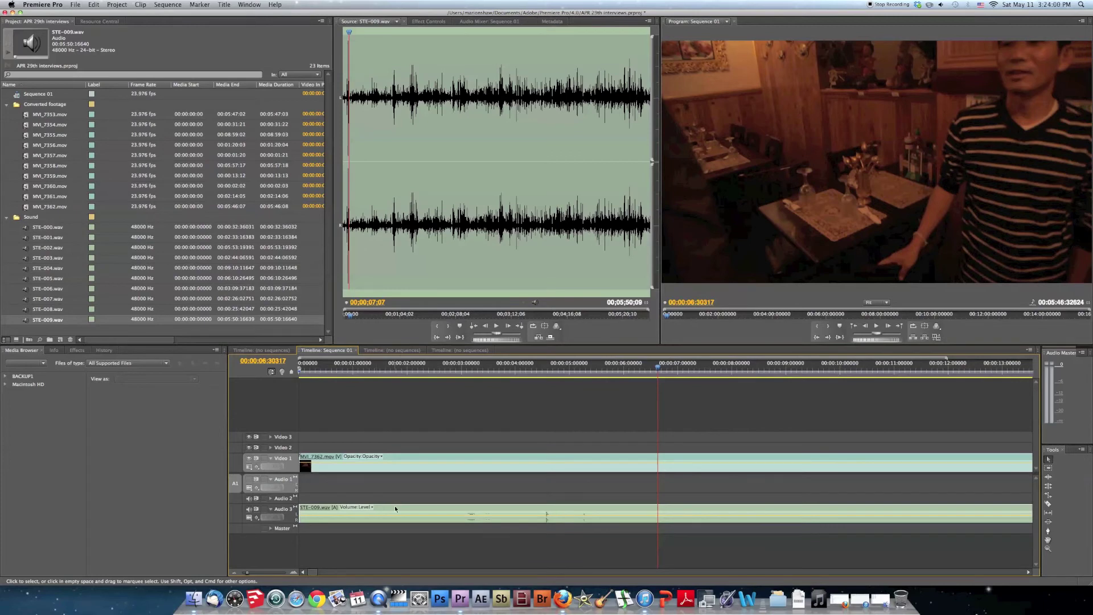
left_click_drag(395, 506, 391, 487)
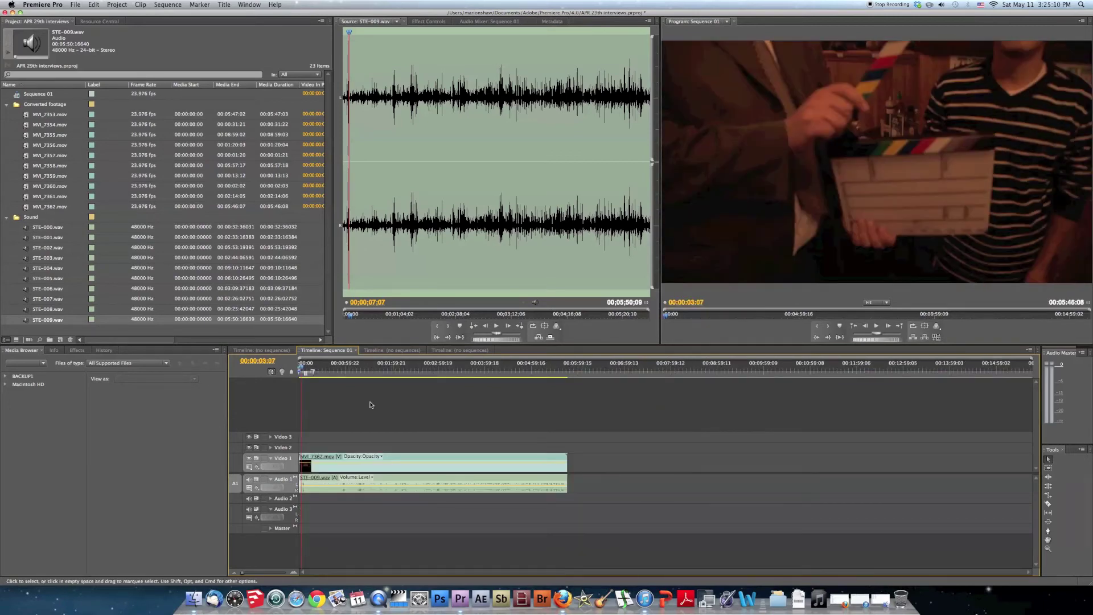
- Open File > Export > Media for Sequence 01 and review the H.264 video bitrate settings
left_click(52, 4)
mouse_move(71, 4)
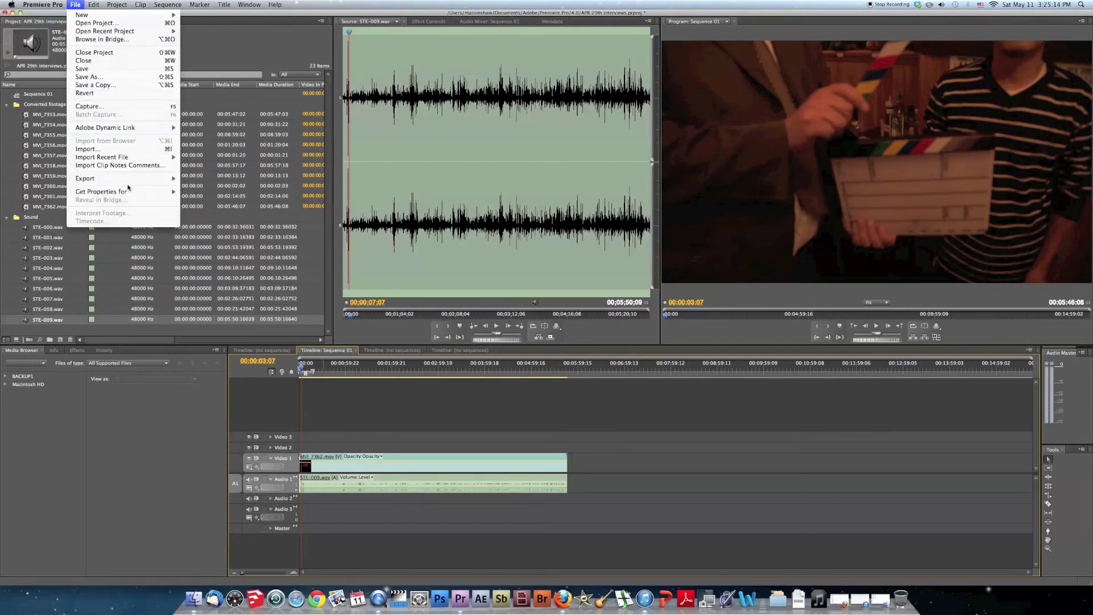
mouse_move(128, 179)
left_click(194, 178)
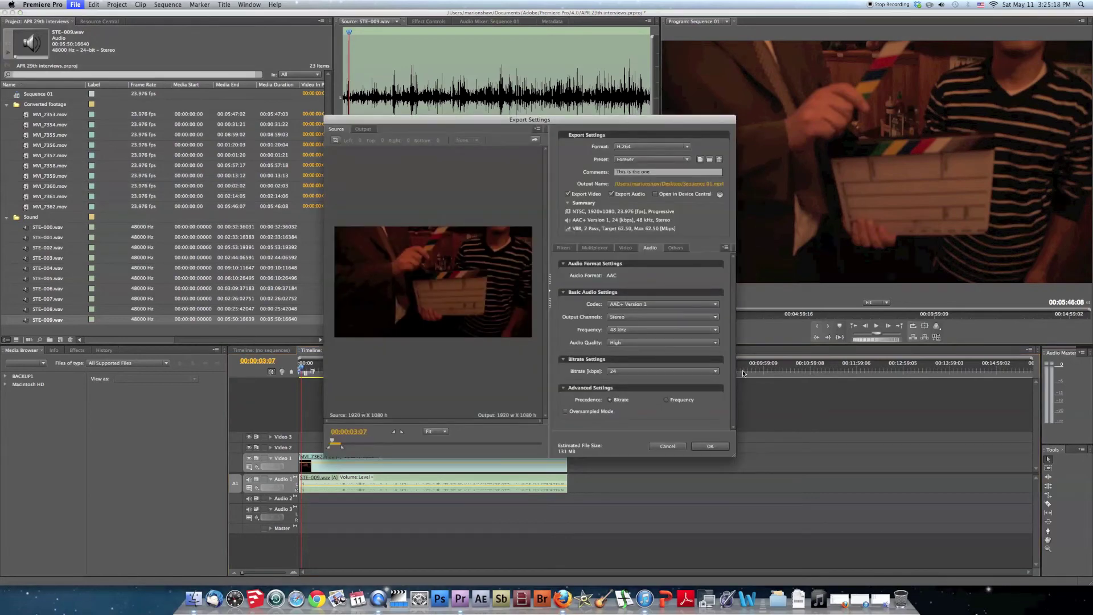
left_click(626, 248)
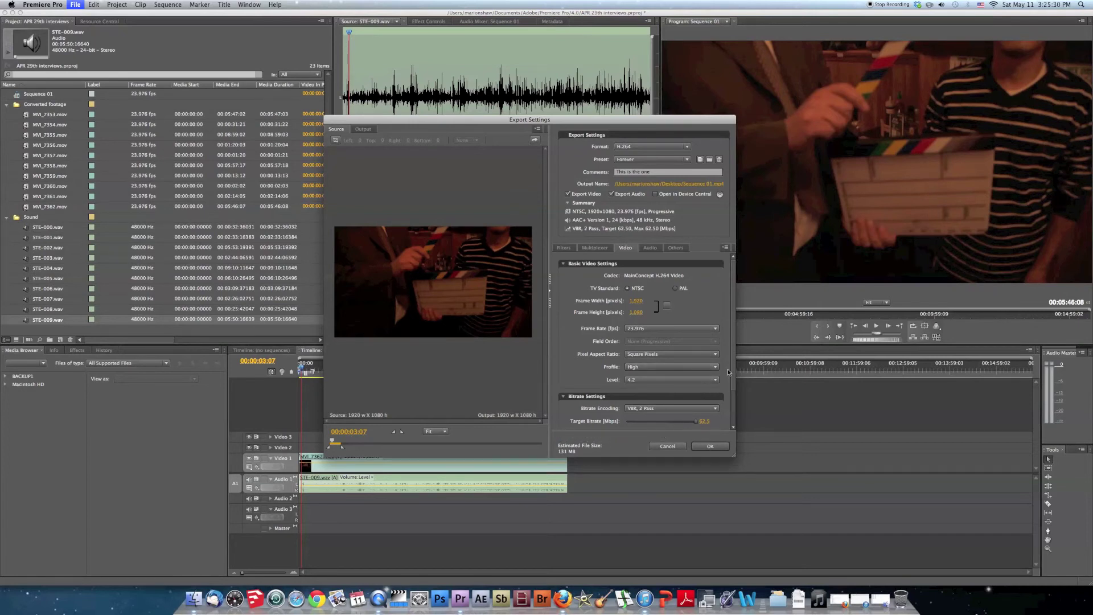
scroll(734, 398, "down", 3)
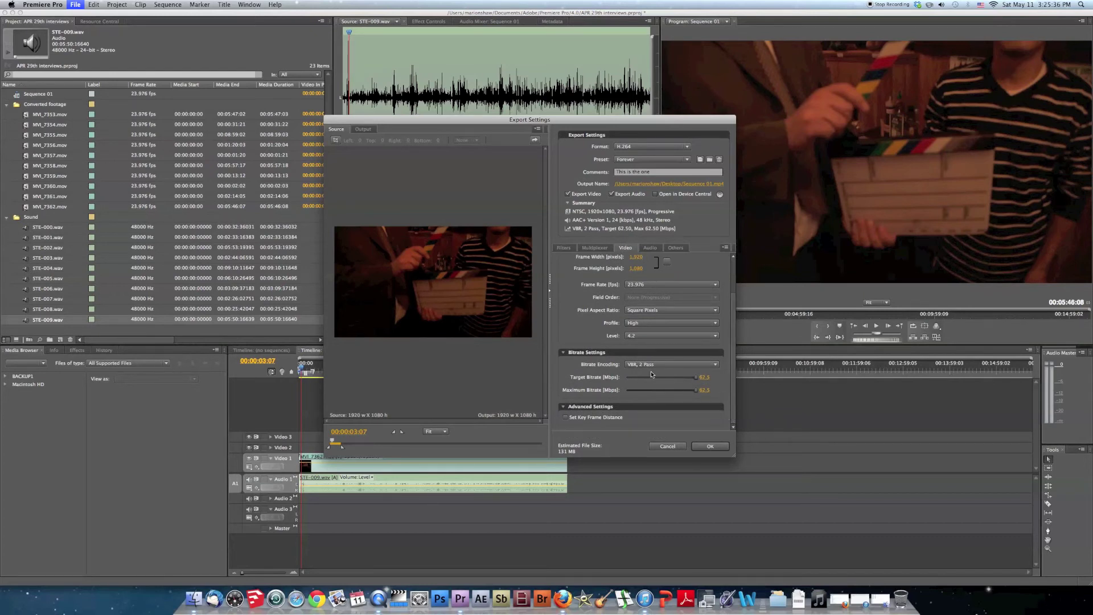
left_click(651, 248)
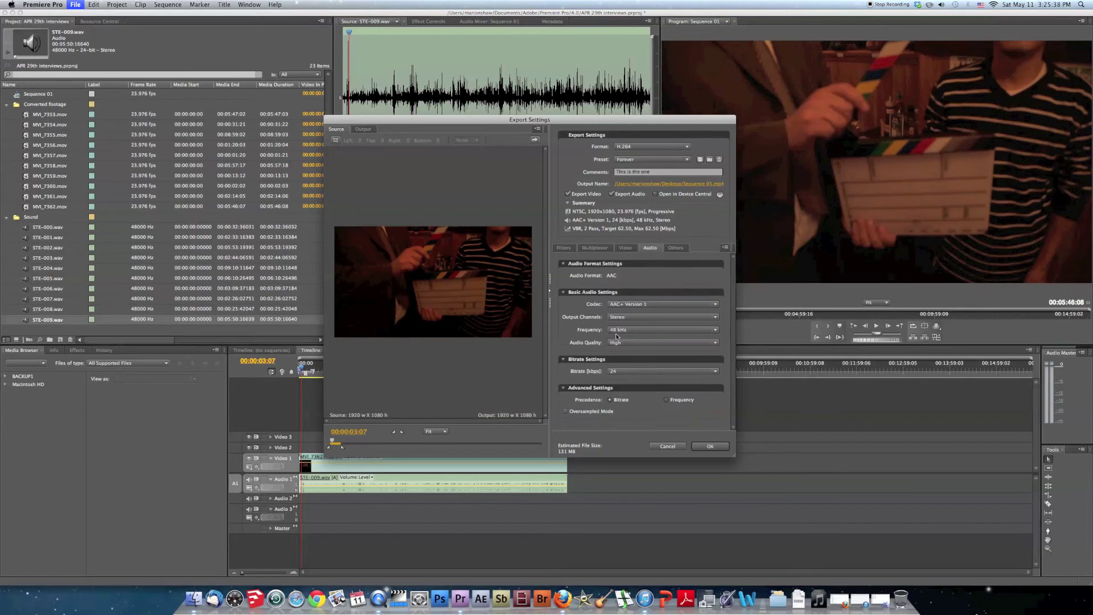
- Keep the export audio at AAC+ Version 1, Stereo output and High quality
left_click(658, 304)
left_click(683, 293)
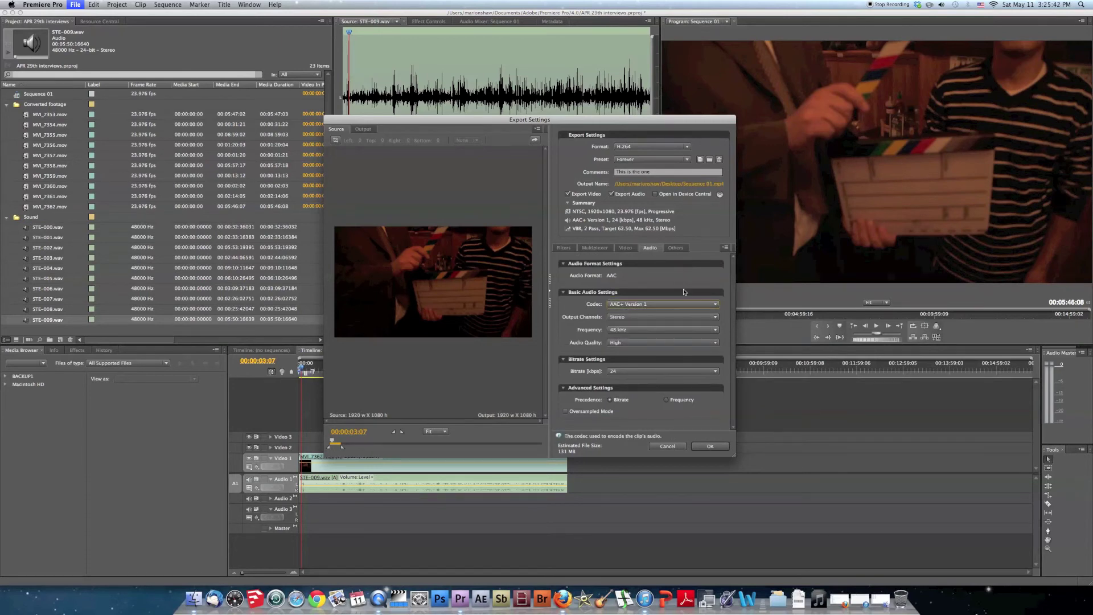
left_click(624, 317)
left_click(627, 333)
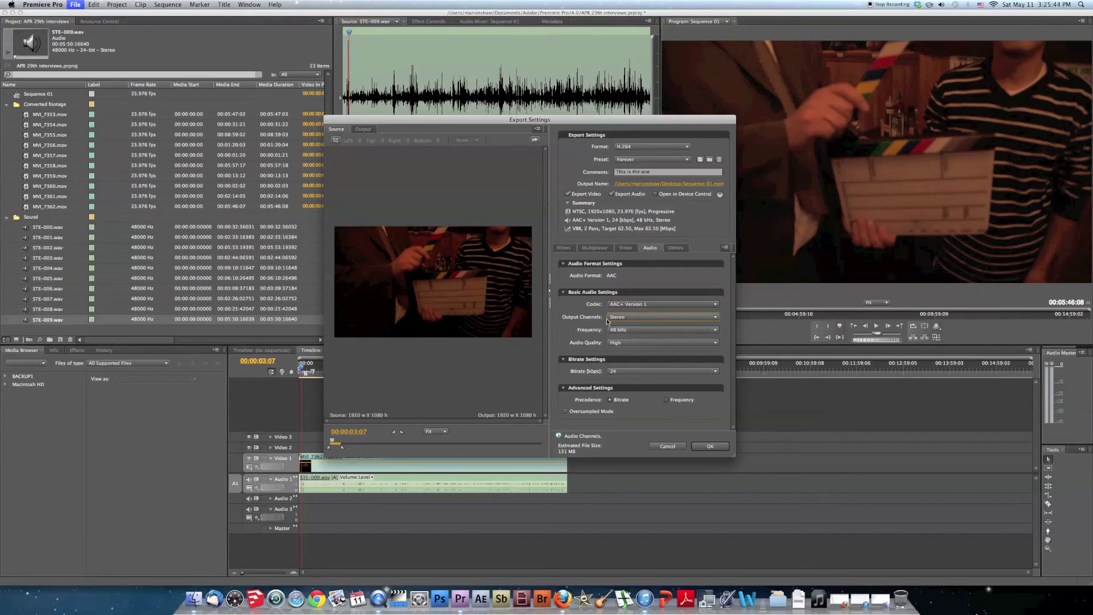
left_click(640, 342)
left_click(626, 371)
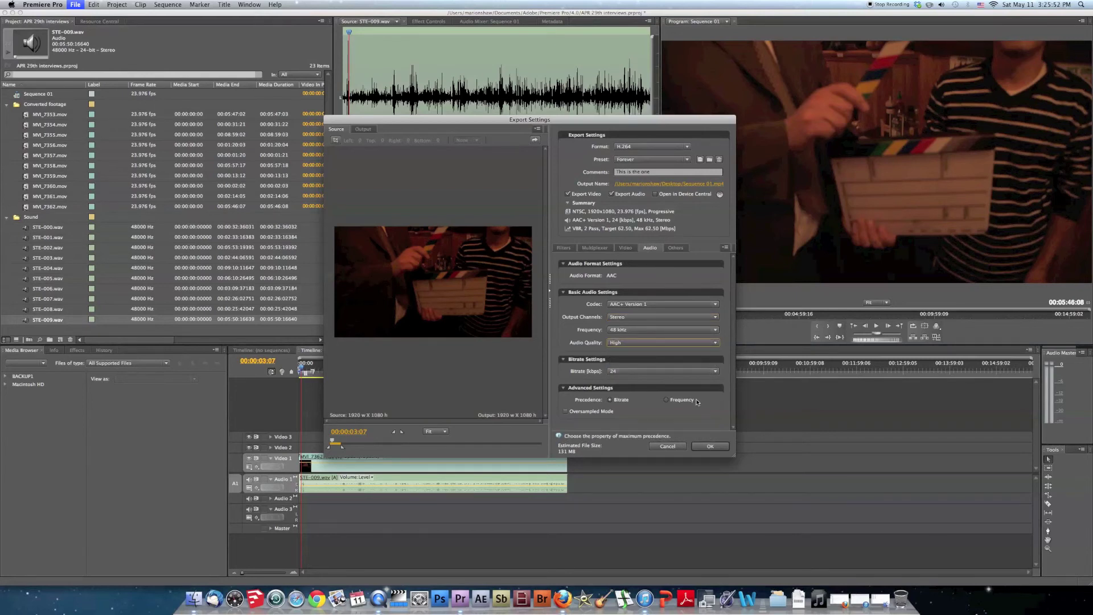
- Check the FTP, Multiplexer, Filters and Video tabs, ending back on Audio
left_click(676, 248)
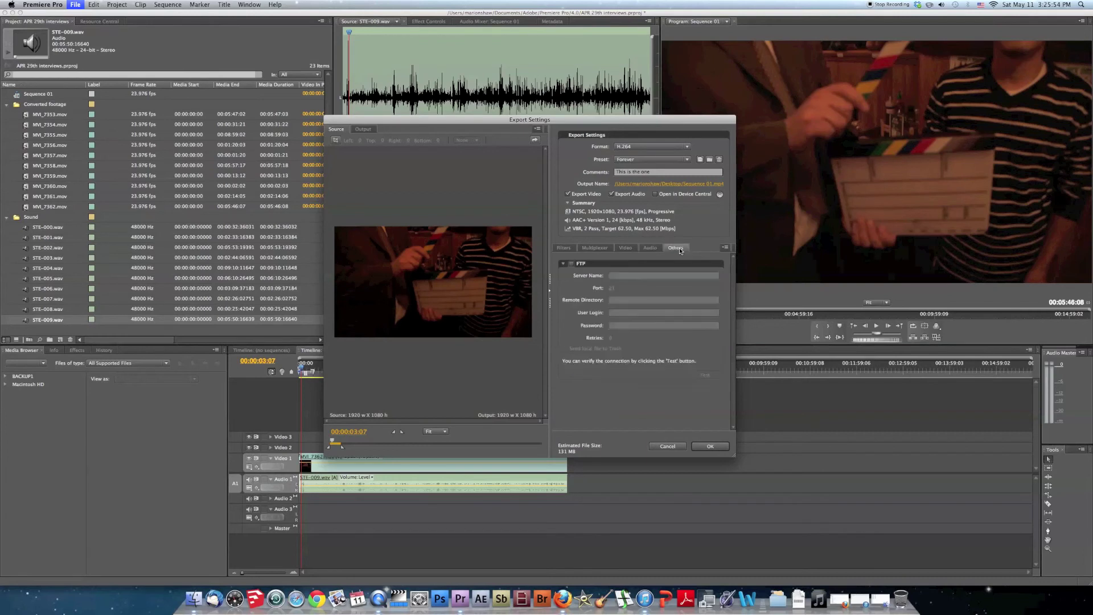
left_click(593, 248)
left_click(567, 248)
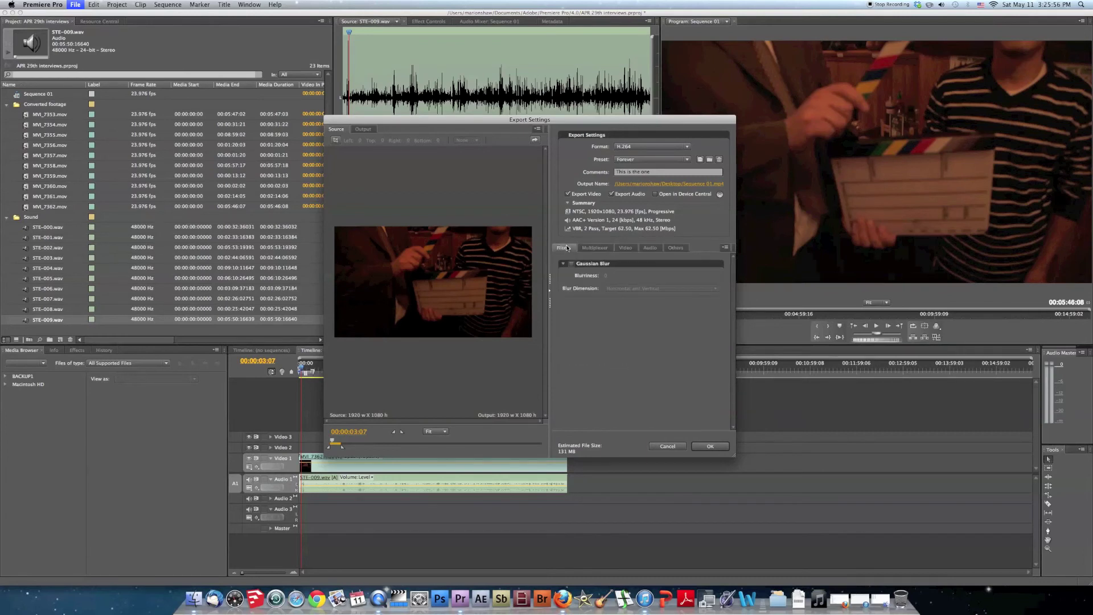
left_click(625, 248)
left_click(650, 247)
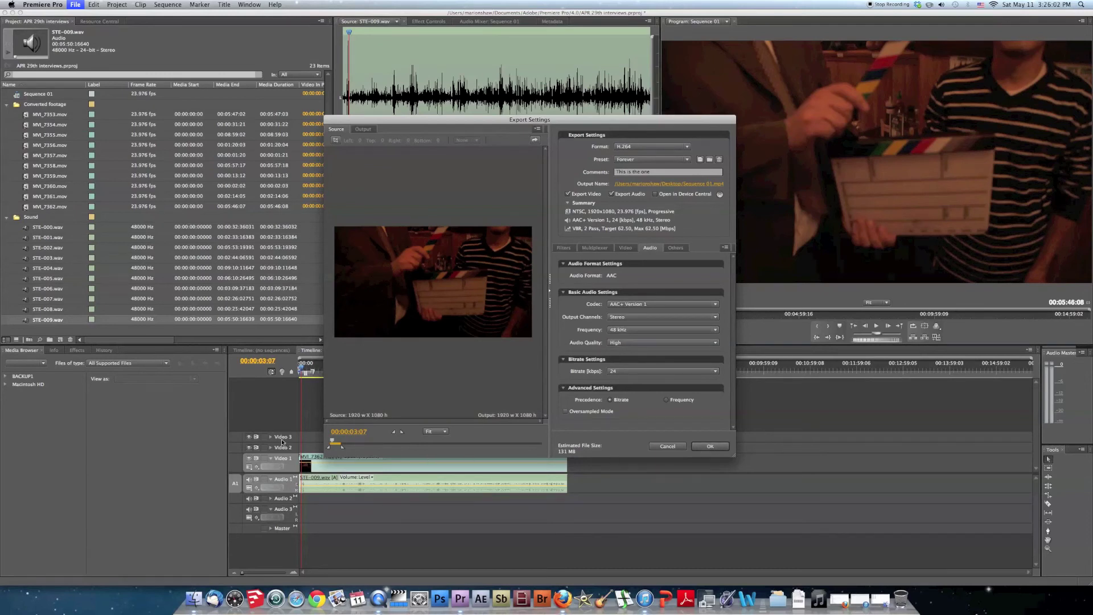
- Extend the work area to the full sequence, name the output 'George1' on the Desktop, and queue it
left_click_drag(344, 449, 544, 448)
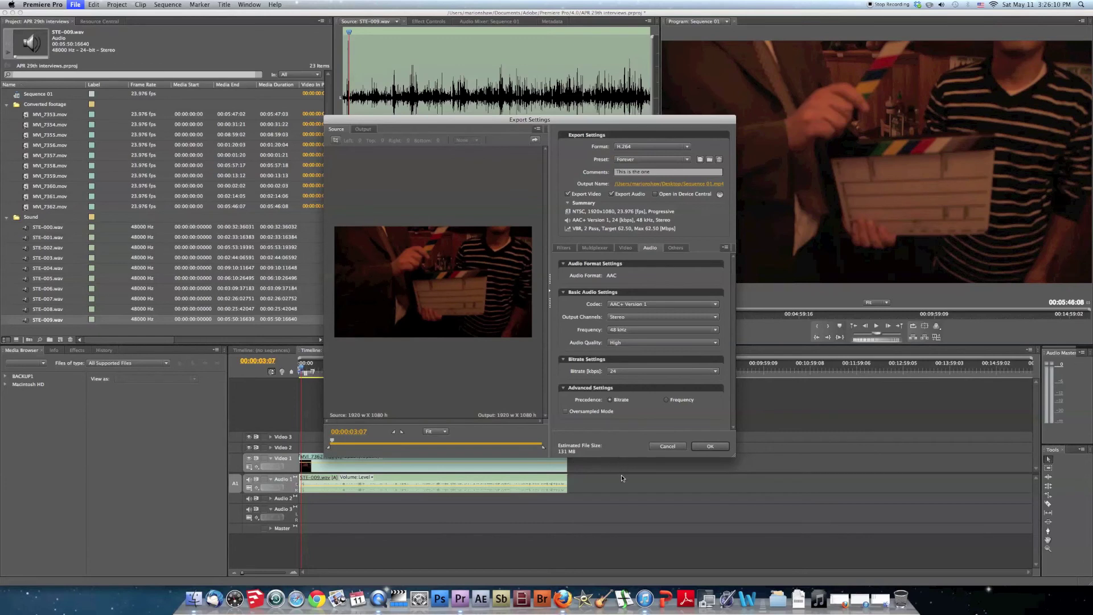
left_click(678, 185)
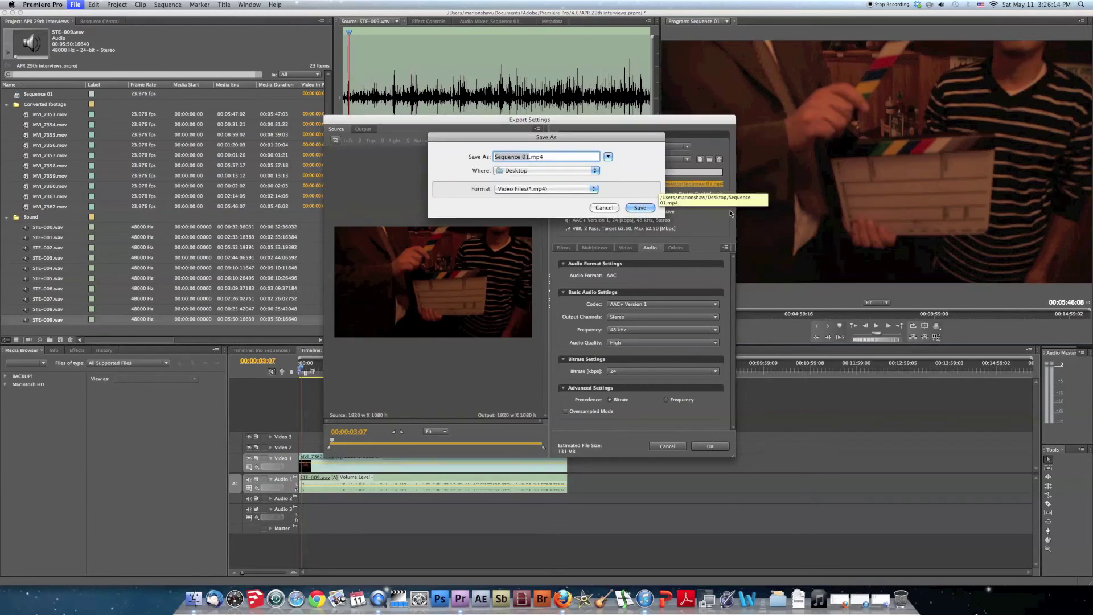
type("George")
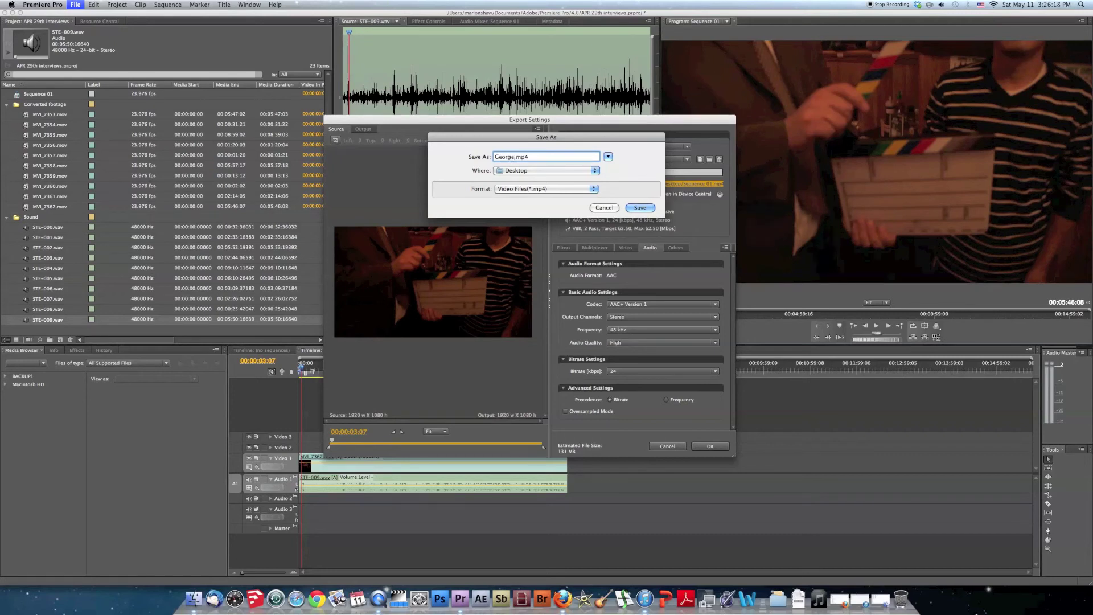
type("1")
key("Return")
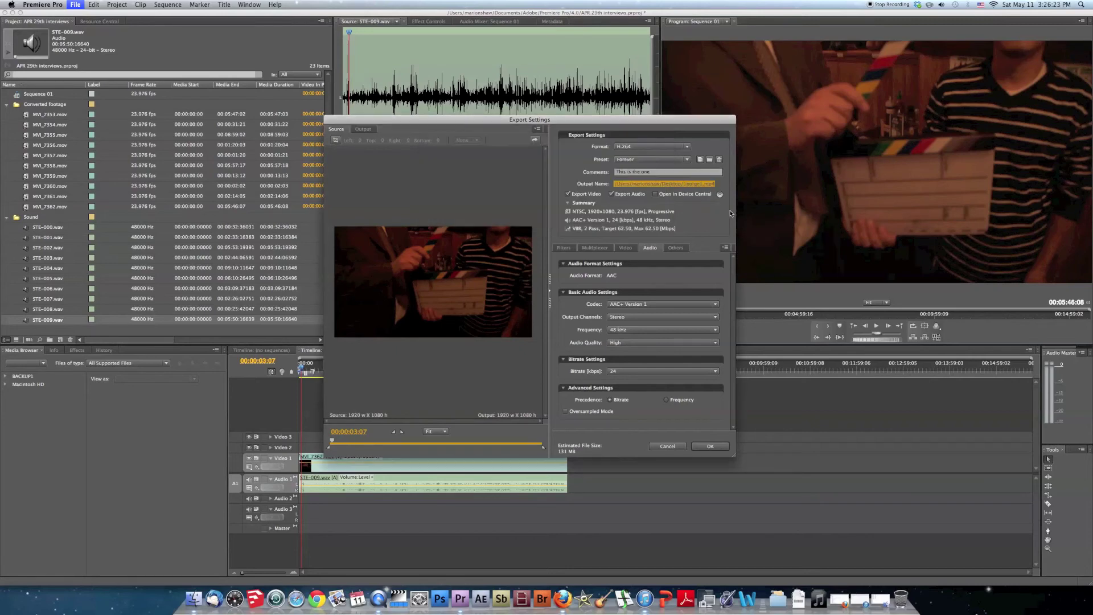
left_click(710, 447)
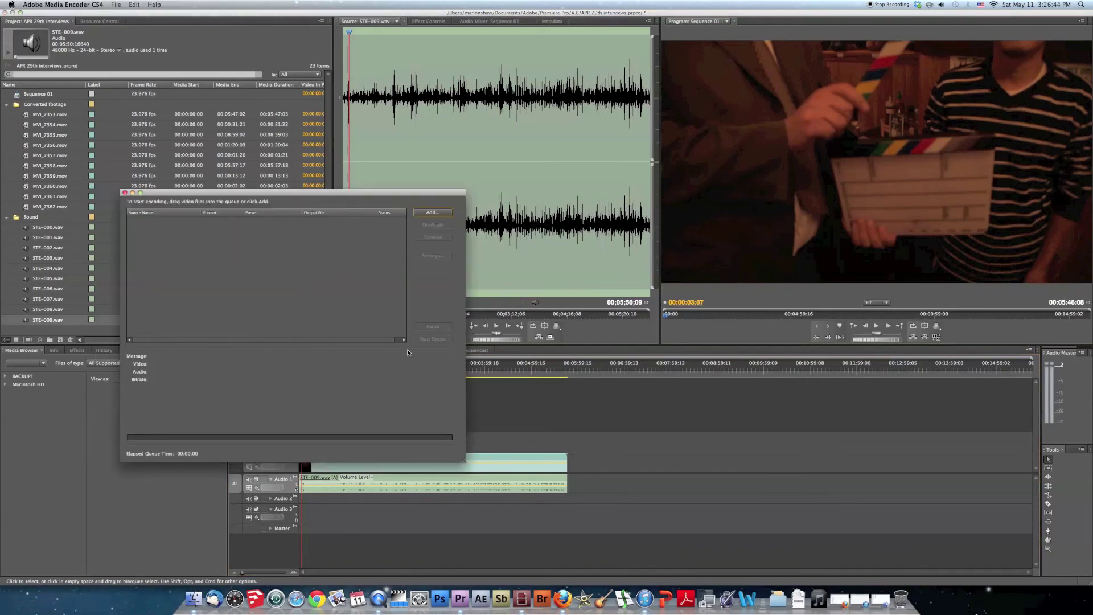
- Start encoding the queued Sequence 01 H.264 export in Media Encoder
left_click(434, 339)
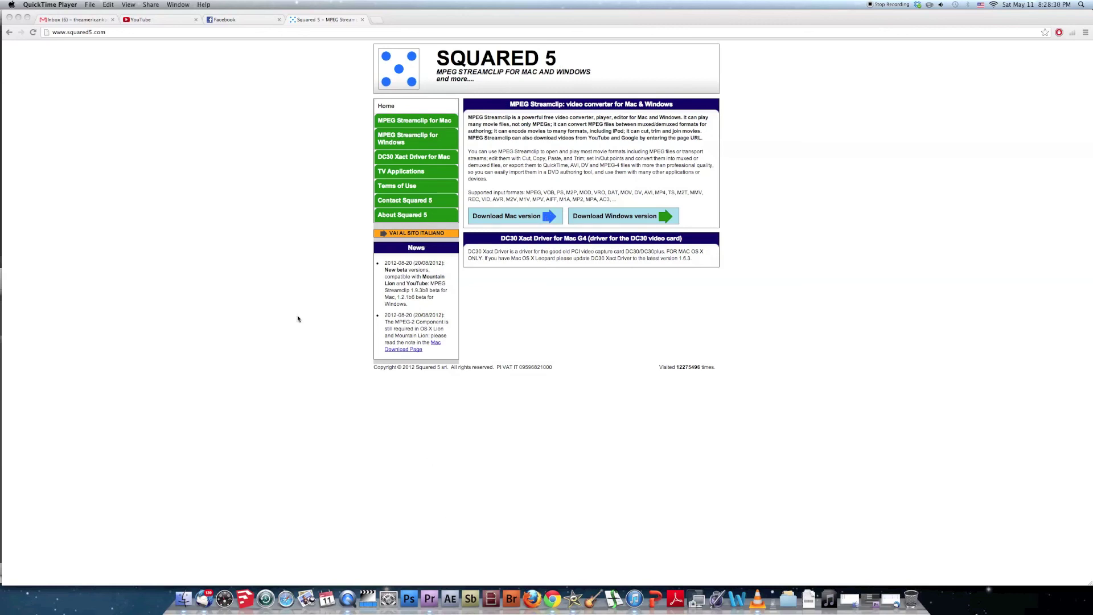
- Load the squared5.com address in a new Chrome tab
left_click(71, 48)
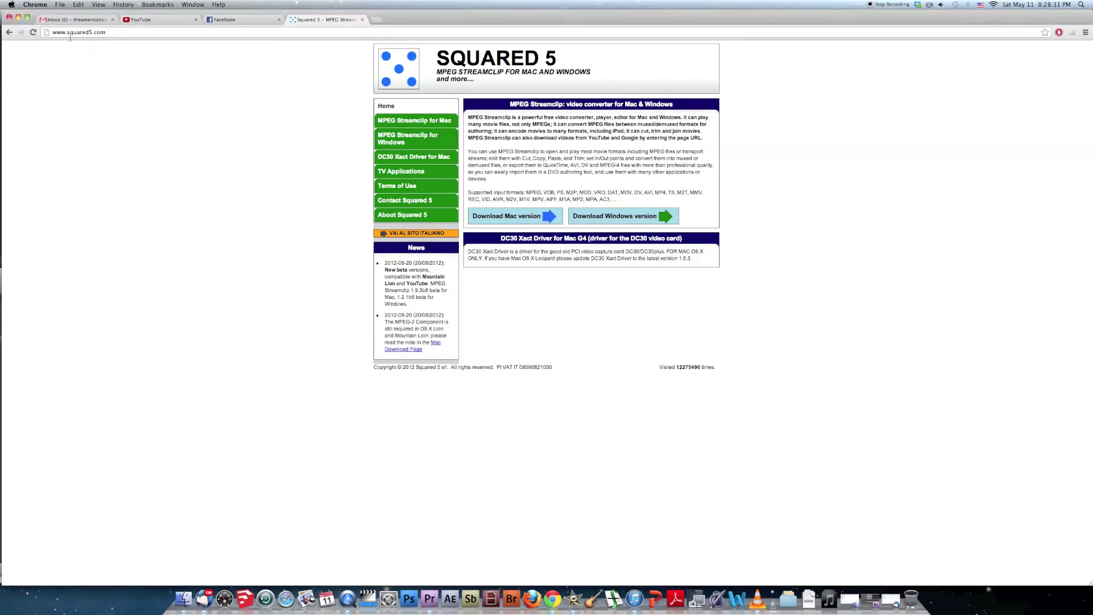
left_click(111, 33)
key("super+c")
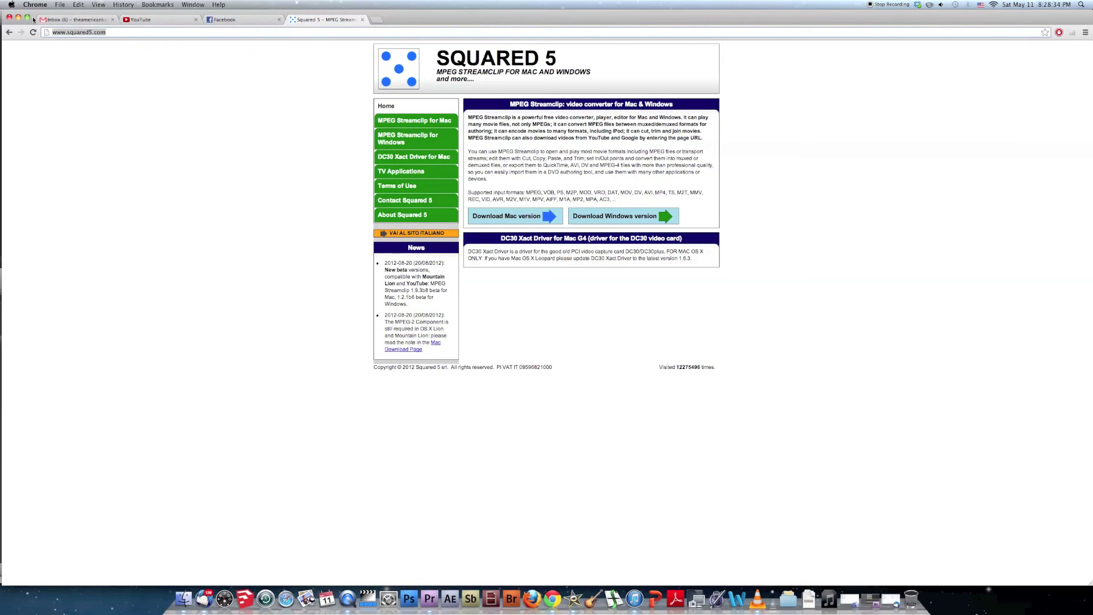
key("super+t")
key("super+v")
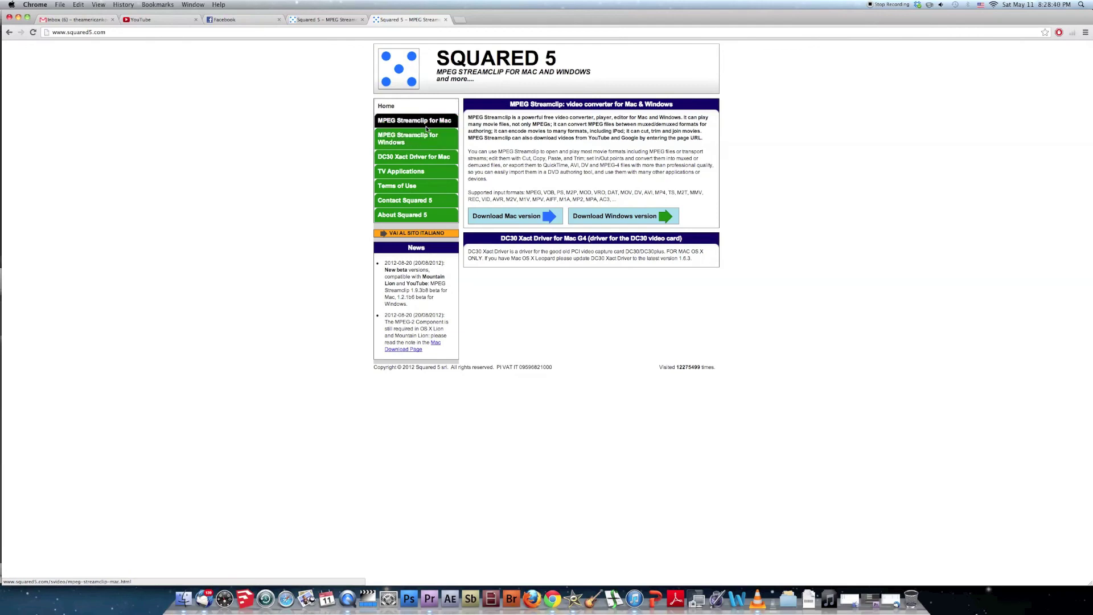
- Go to the MPEG Streamclip for Mac page and show the 1.9.3b8 beta's change notes
left_click(414, 121)
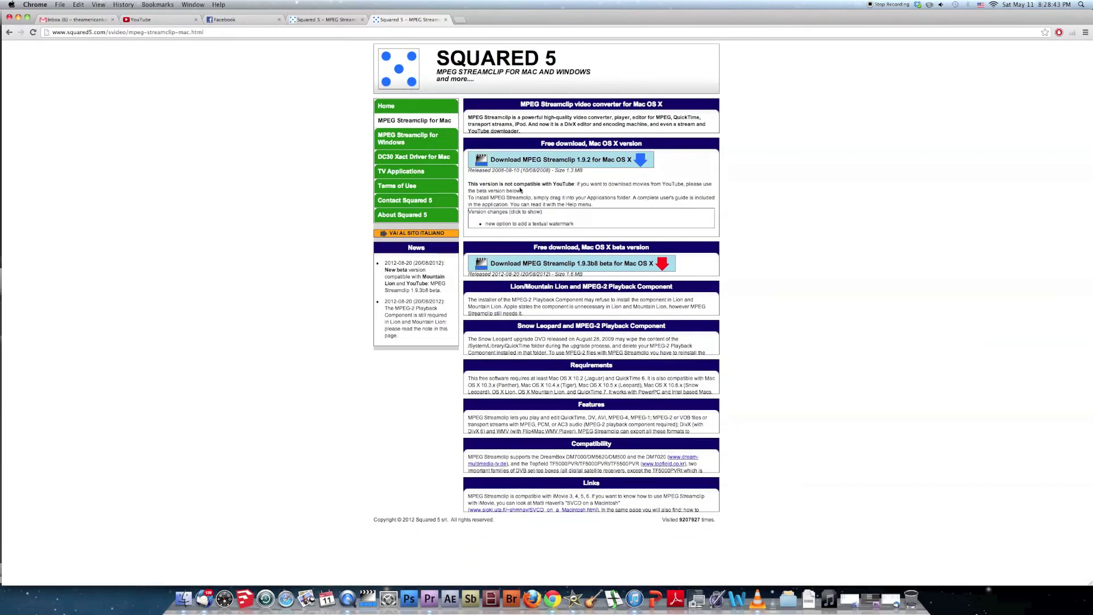
left_click(500, 266)
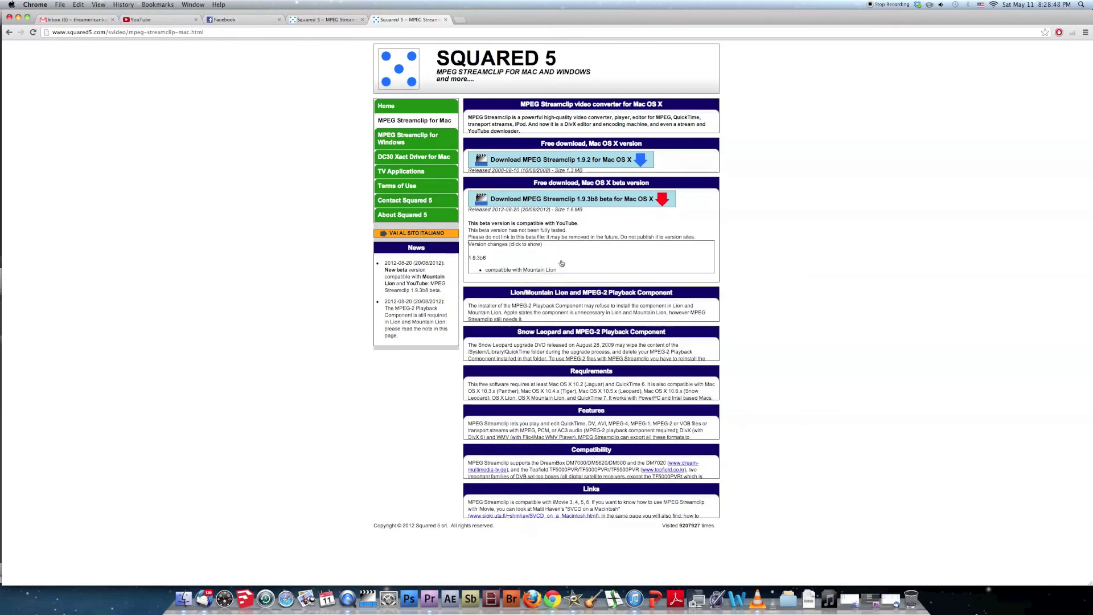
mouse_move(621, 162)
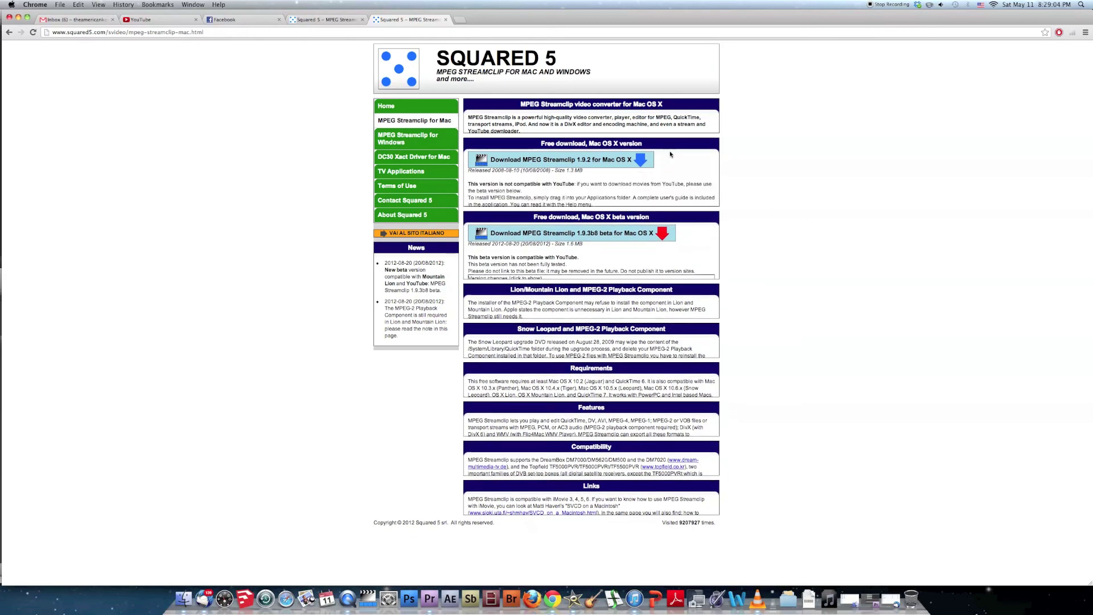
mouse_move(714, 149)
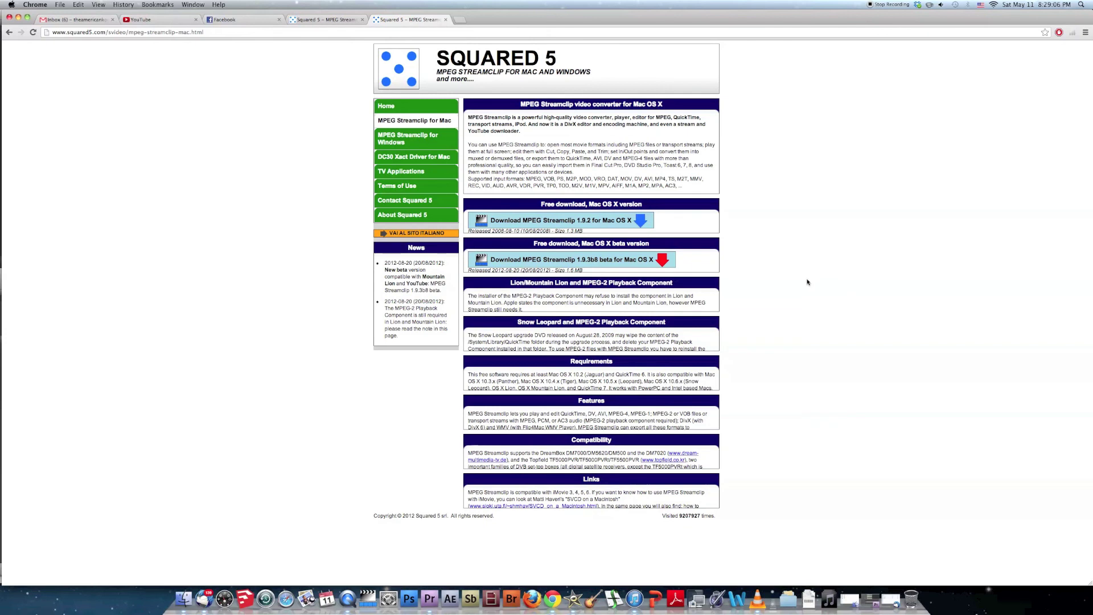